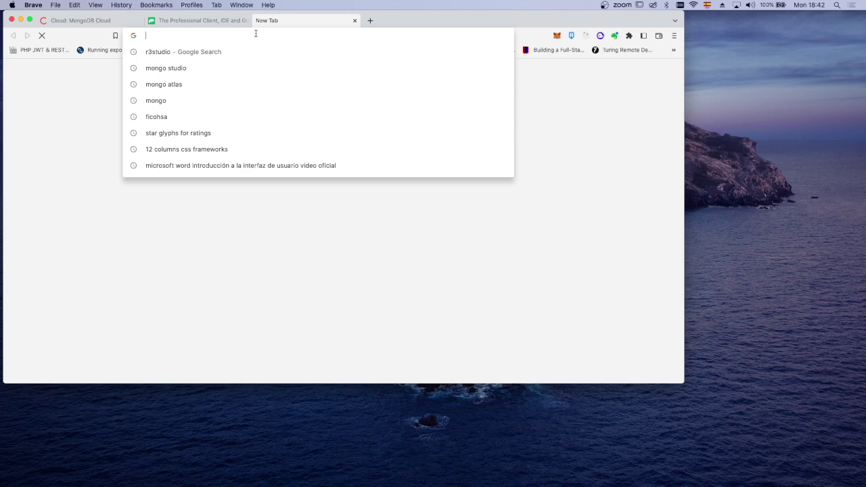
Search Google for 'mongo compas' from the new Brave tab
type("mongo compas")
key("Return")
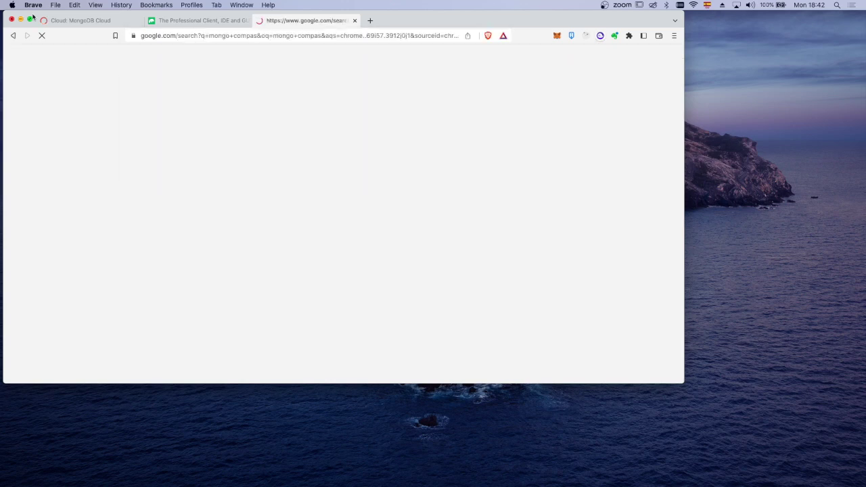
Switch back to the MongoDB Cloud tab showing project M220's Atlas Database page
left_click(61, 20)
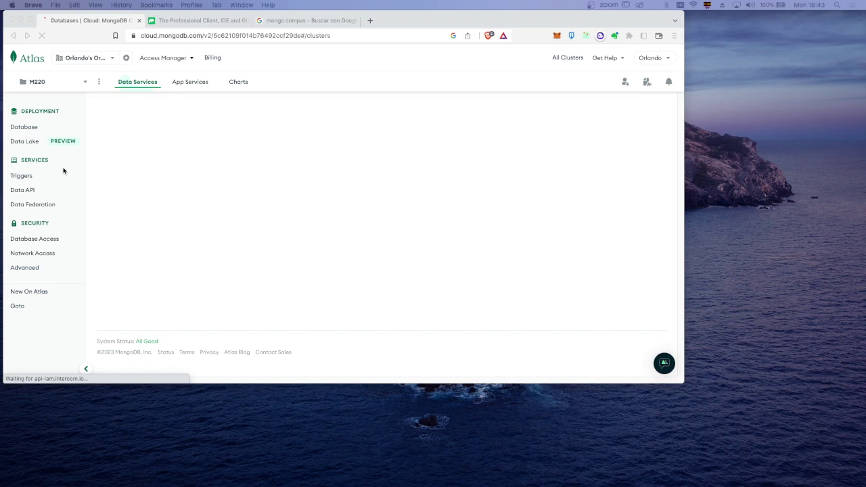
Shift the browser window right and start creating a new database deployment
left_click_drag(472, 19, 552, 18)
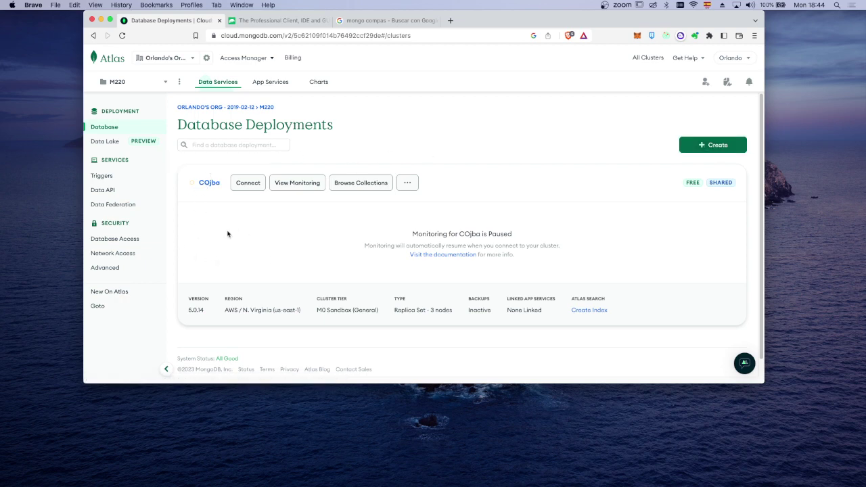
left_click(714, 145)
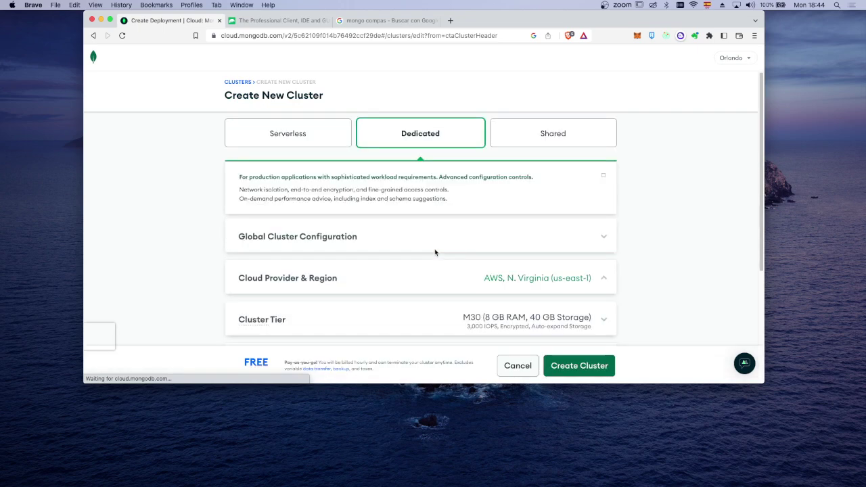
scroll(324, 217, "down", 5)
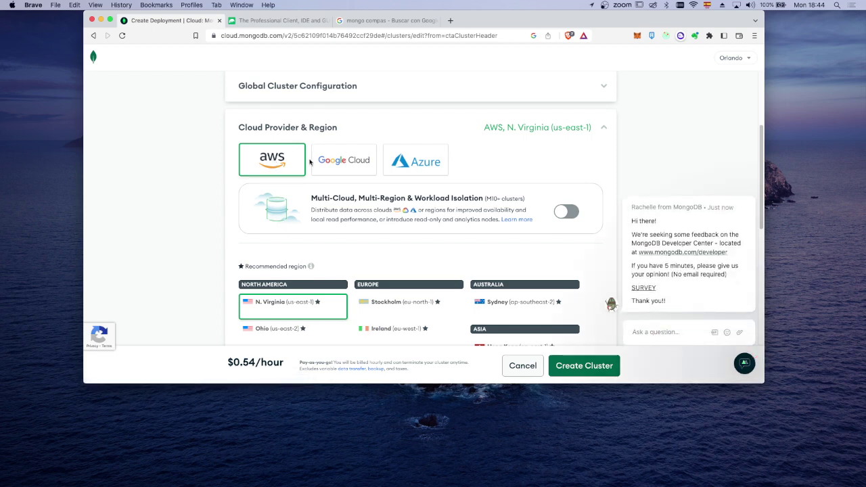
Review the Create New Cluster form's AWS N. Virginia (us-east-1) provider and region settings
scroll(350, 290, "down", 3)
scroll(350, 290, "down", 1)
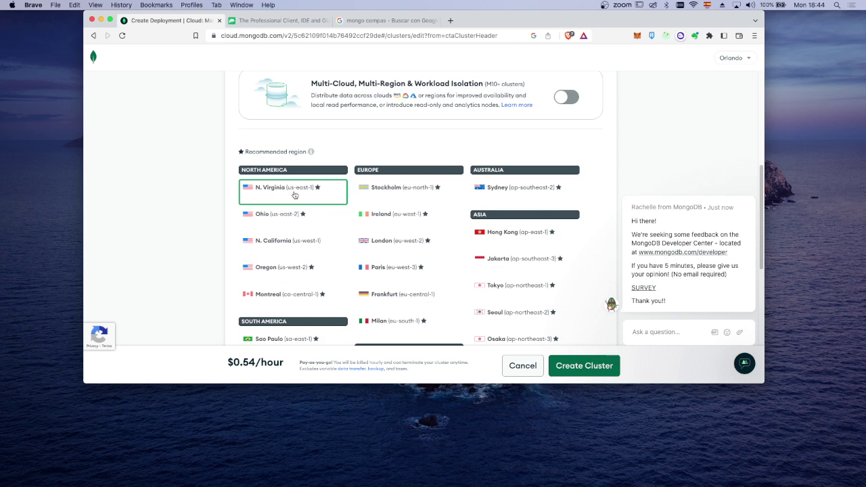
scroll(278, 196, "down", 2)
scroll(277, 196, "down", 1)
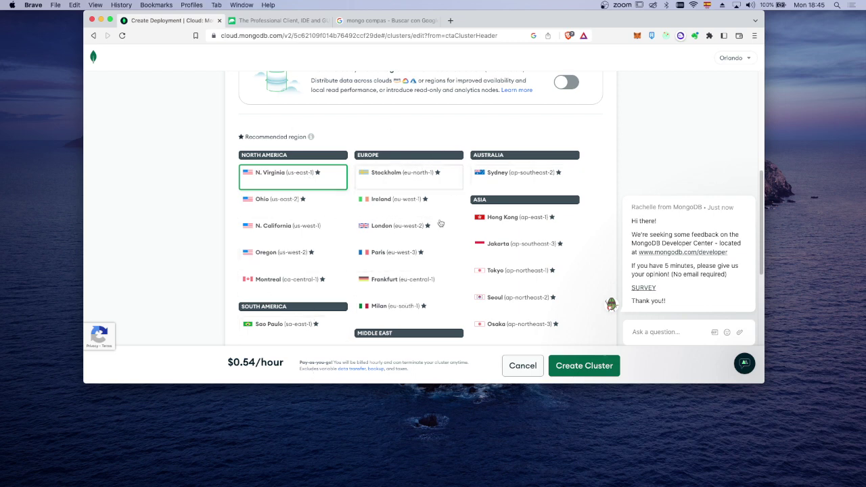
scroll(290, 278, "down", 5)
scroll(290, 279, "up", 10)
mouse_move(236, 365)
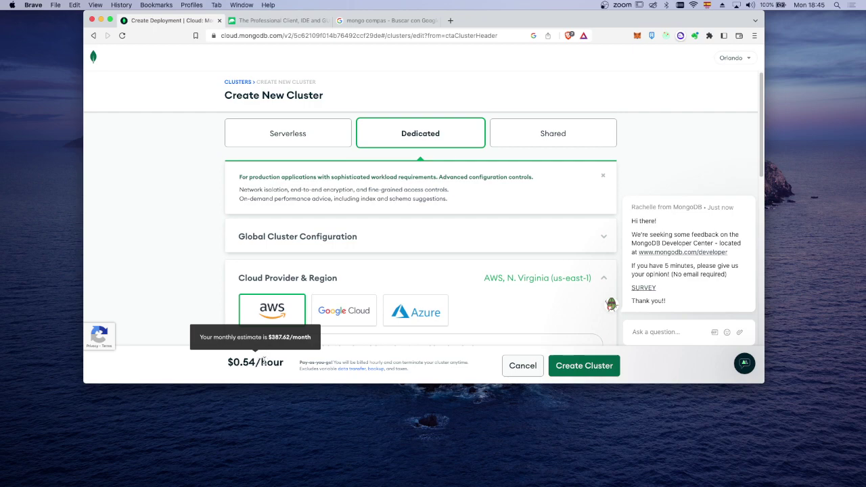
scroll(537, 197, "down", 2)
scroll(536, 197, "down", 9)
scroll(536, 196, "down", 6)
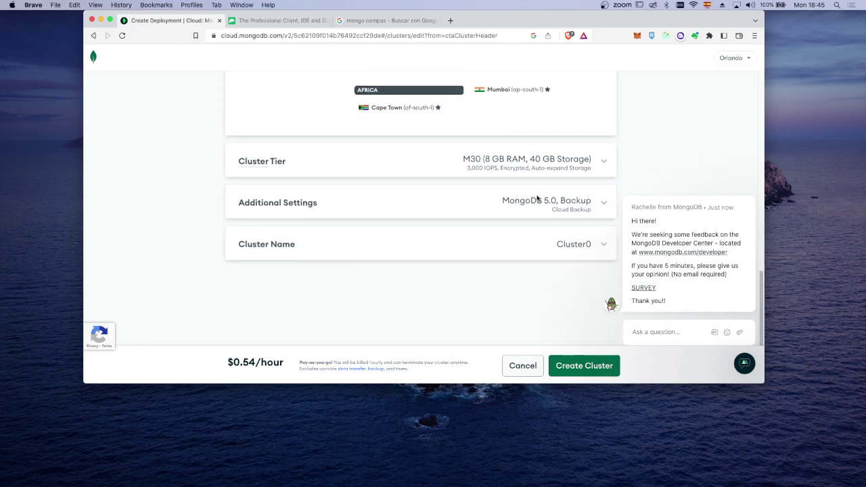
Expand the Cluster Tier section and scan the M10–M700 tier table
left_click(604, 161)
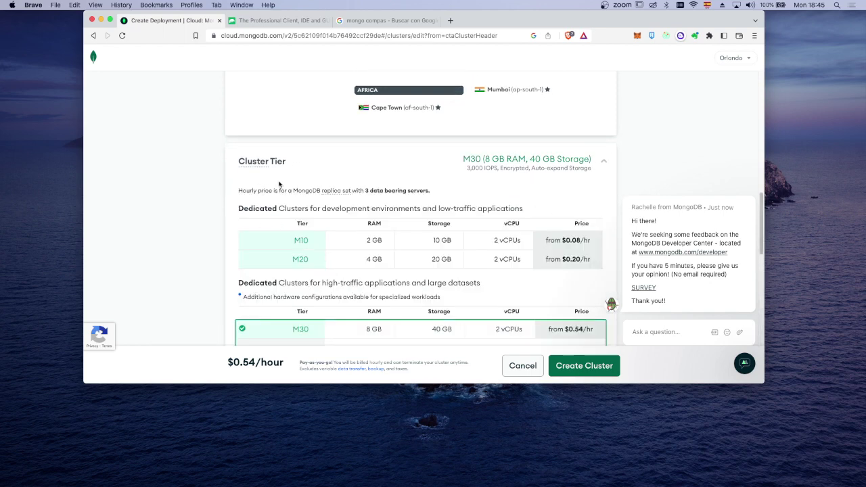
scroll(366, 267, "down", 2)
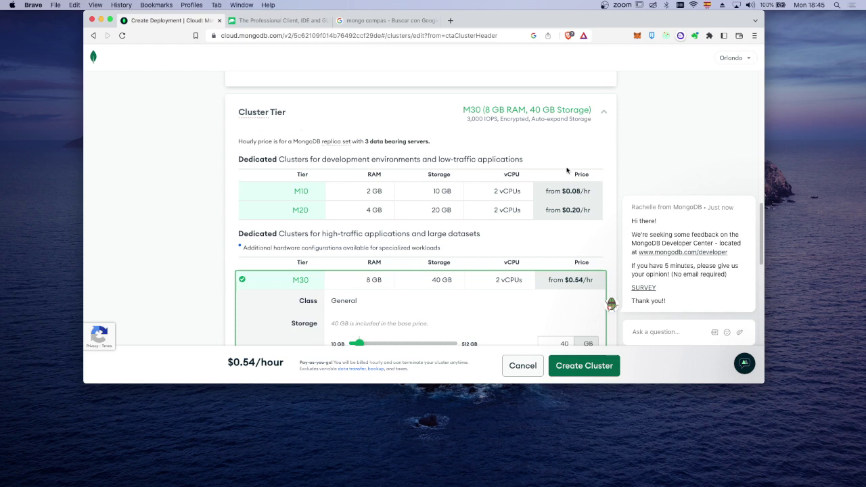
scroll(567, 171, "down", 5)
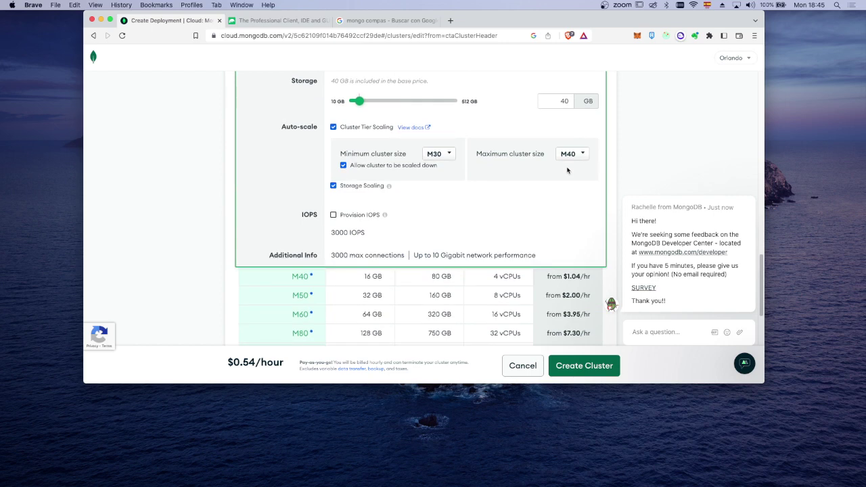
scroll(567, 171, "down", 5)
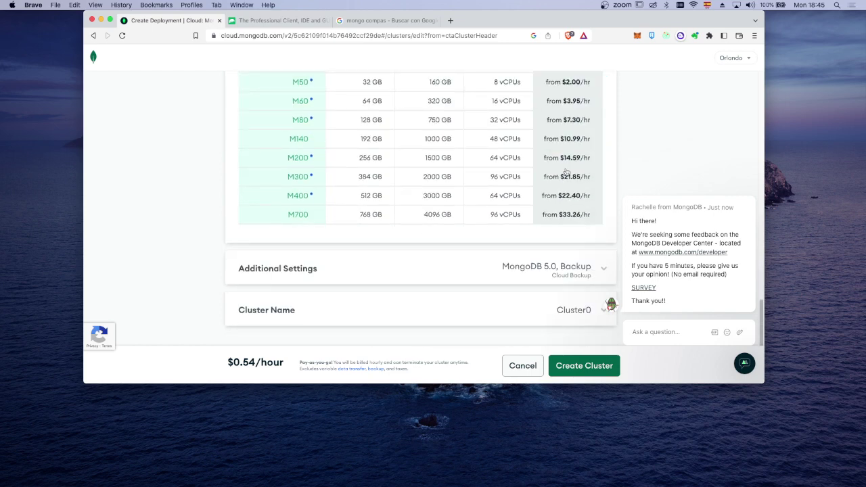
scroll(566, 172, "up", 5)
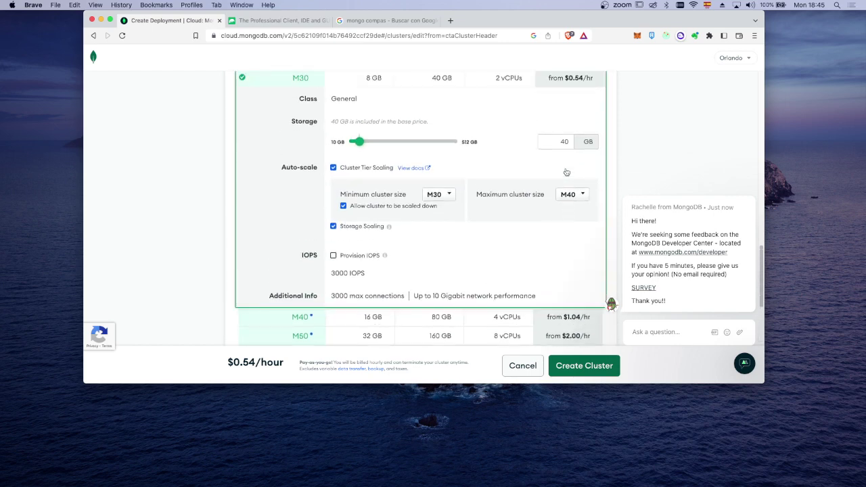
scroll(567, 172, "up", 3)
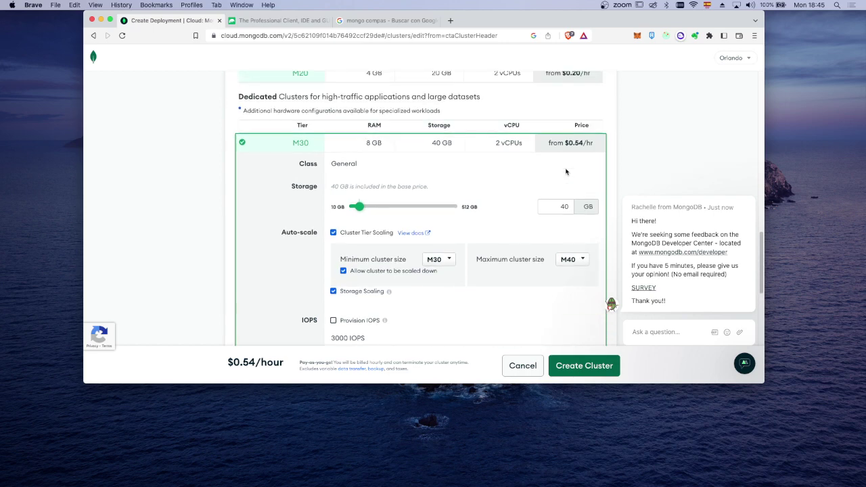
scroll(567, 172, "up", 5)
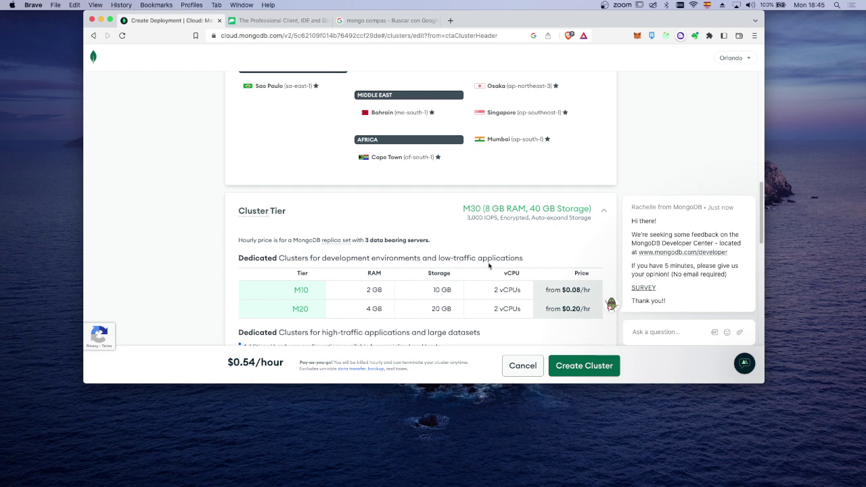
Review M30's 8 GB RAM, 40 GB storage and M30–M40 auto-scaling options
mouse_move(336, 239)
scroll(406, 237, "down", 2)
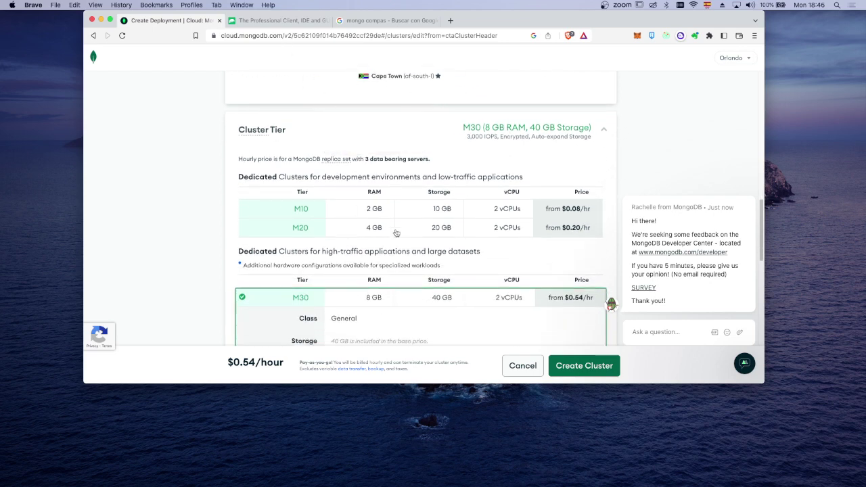
scroll(473, 298, "down", 1)
scroll(481, 297, "down", 2)
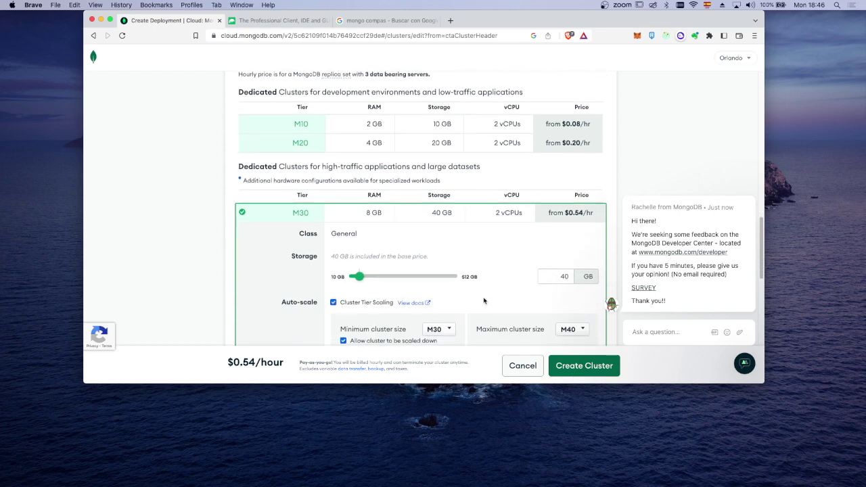
scroll(484, 300, "down", 5)
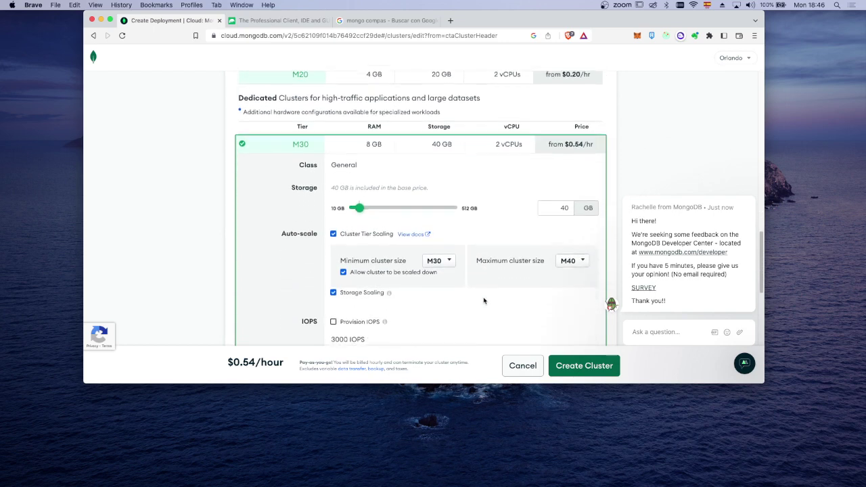
scroll(452, 301, "up", 10)
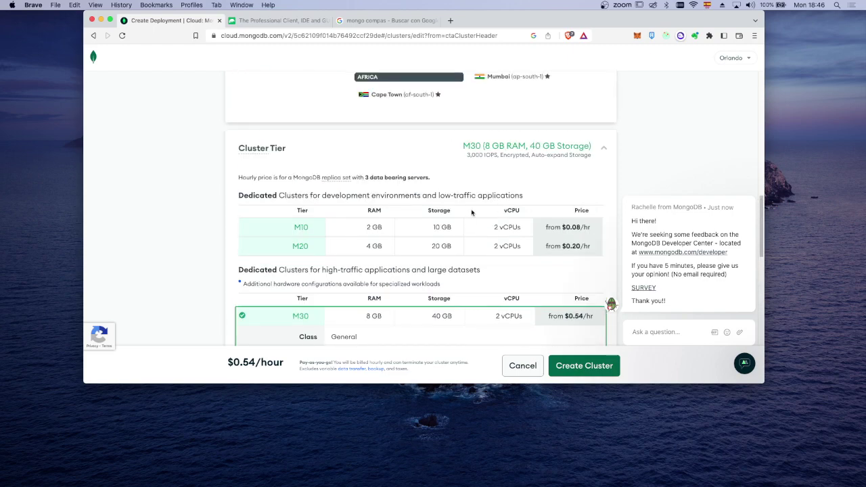
scroll(384, 272, "down", 2)
scroll(362, 299, "down", 5)
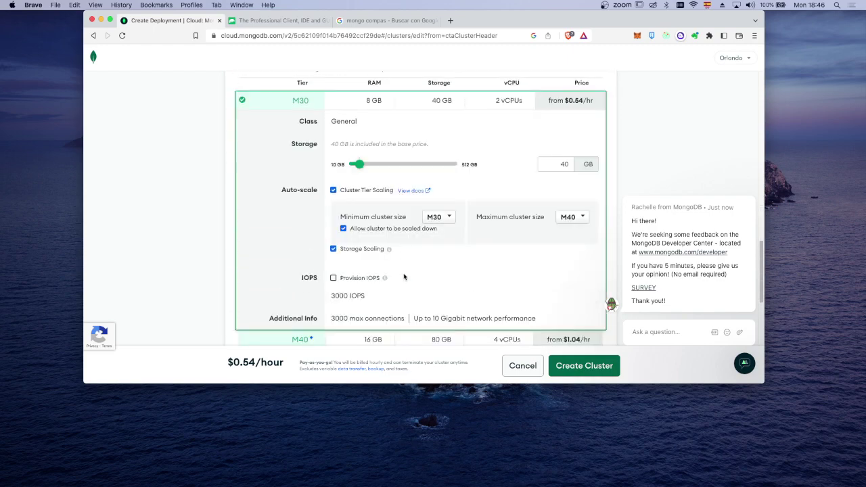
scroll(246, 80, "up", 3)
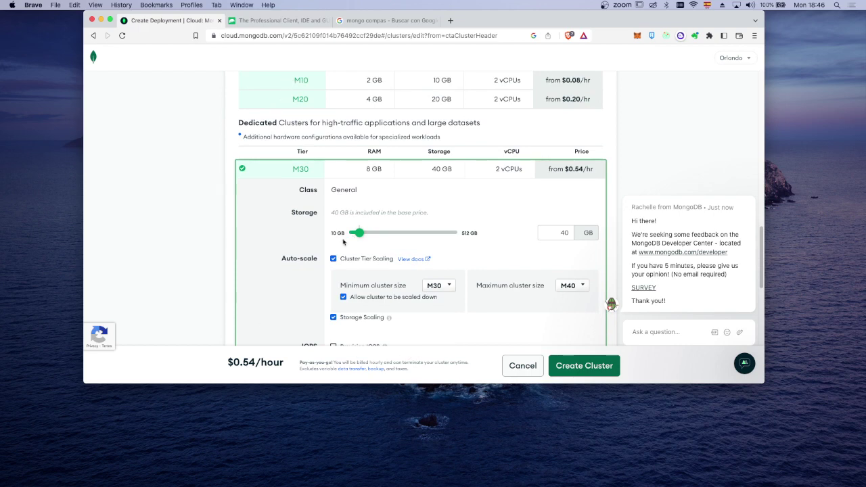
scroll(307, 287, "down", 7)
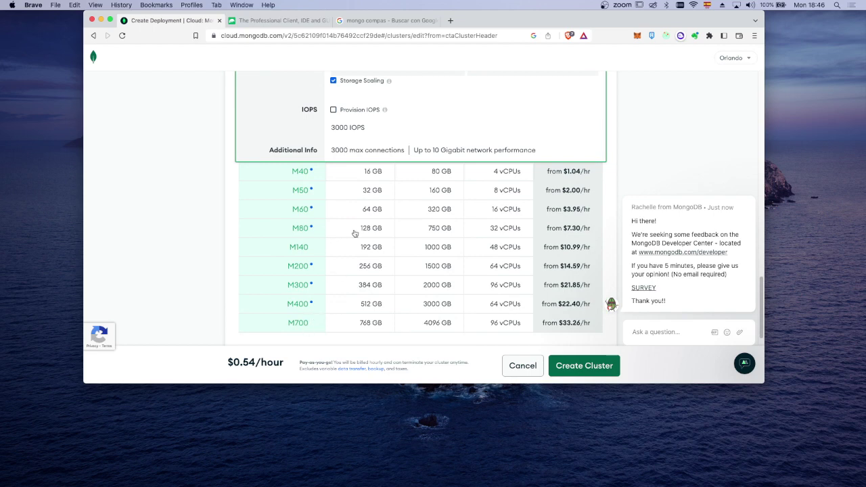
scroll(402, 227, "down", 3)
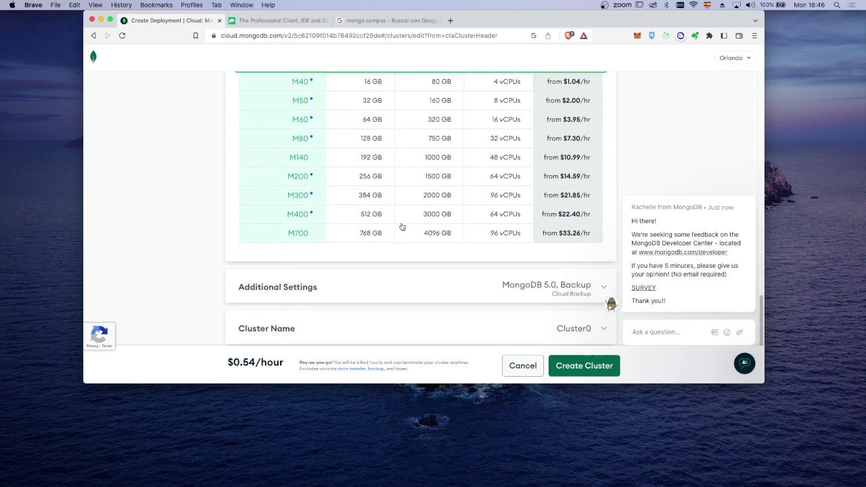
scroll(402, 227, "down", 2)
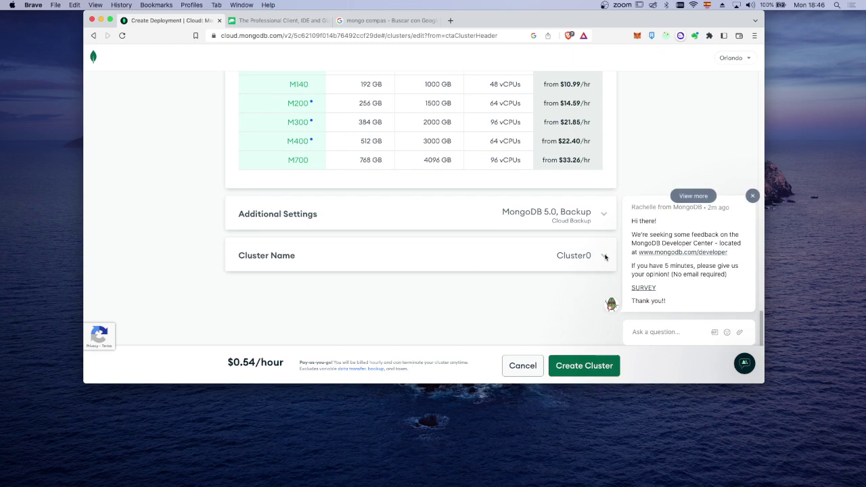
Check the Cluster0 name settings, then cancel, keeping only the M0 cluster COjba
left_click(585, 259)
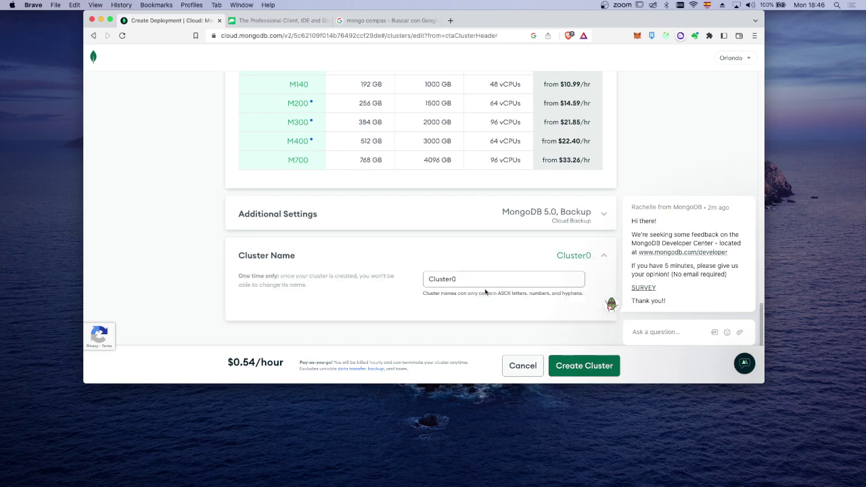
scroll(342, 266, "down", 2)
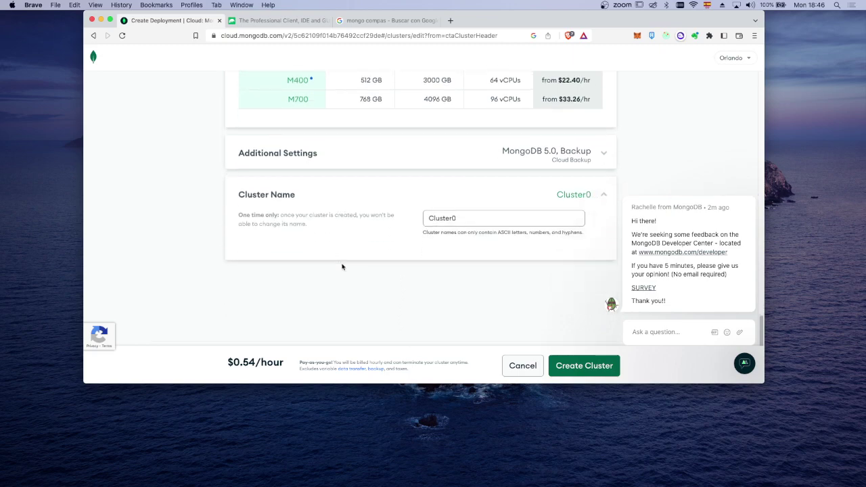
scroll(341, 266, "up", 10)
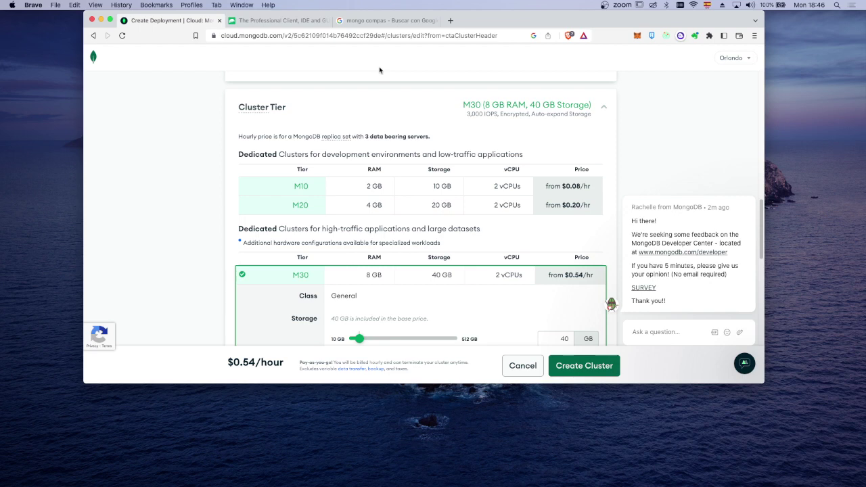
scroll(457, 266, "down", 5)
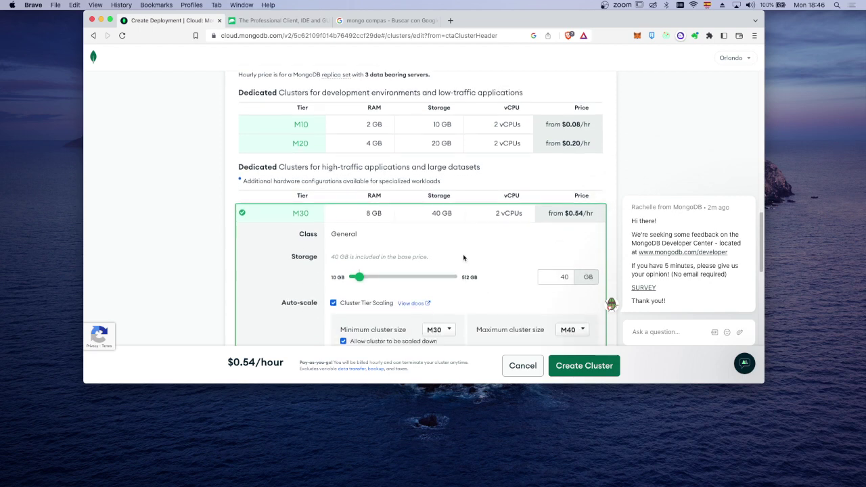
scroll(467, 255, "down", 6)
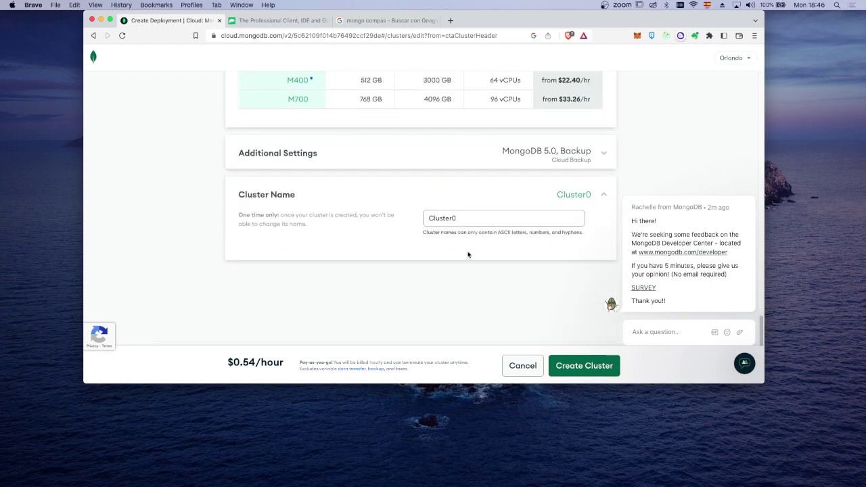
left_click(513, 368)
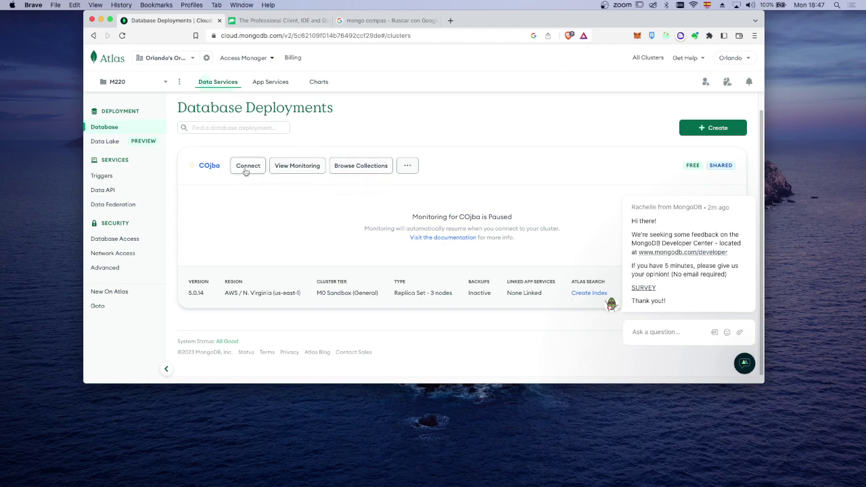
Look over COjba's Connect options, close them, and browse its collections
left_click(246, 165)
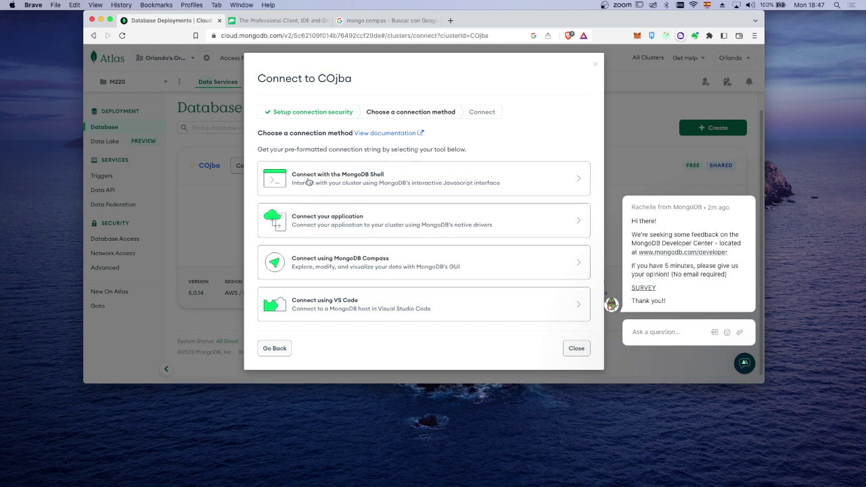
left_click(595, 67)
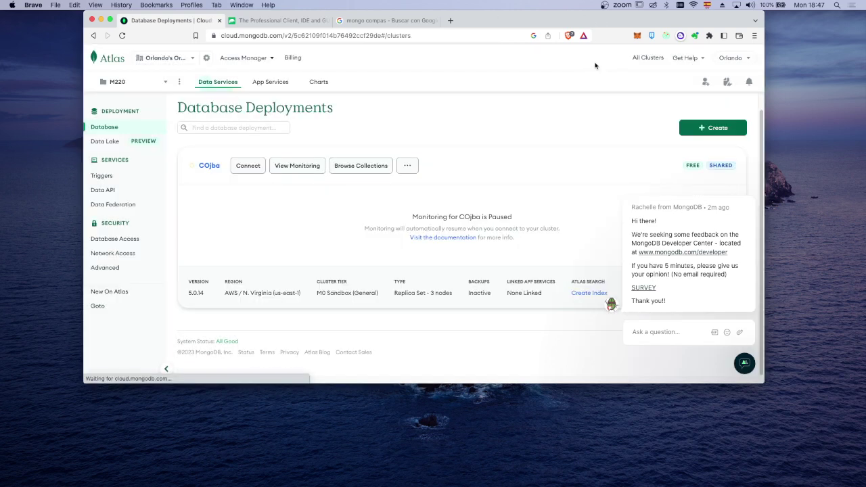
left_click(367, 170)
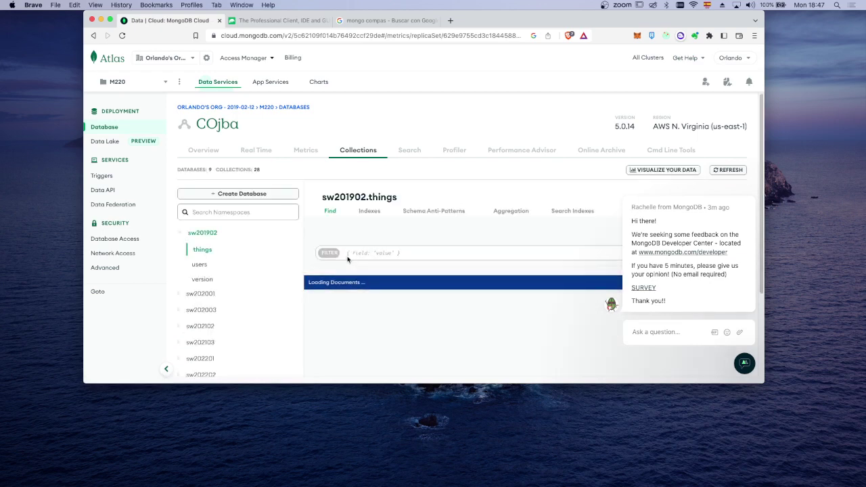
left_click(181, 232)
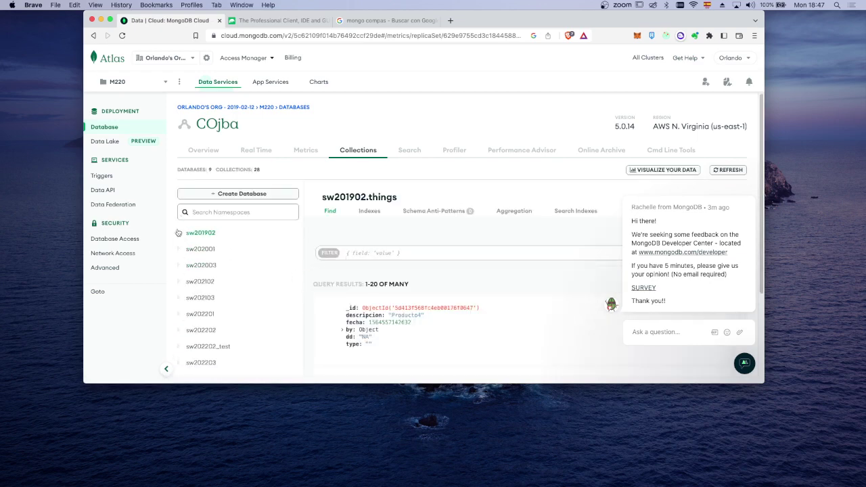
scroll(231, 283, "down", 2)
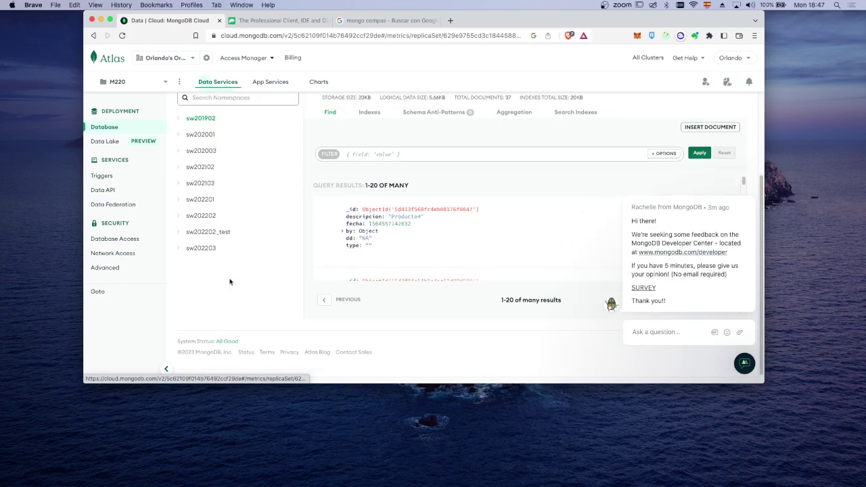
scroll(230, 283, "up", 2)
left_click(230, 194)
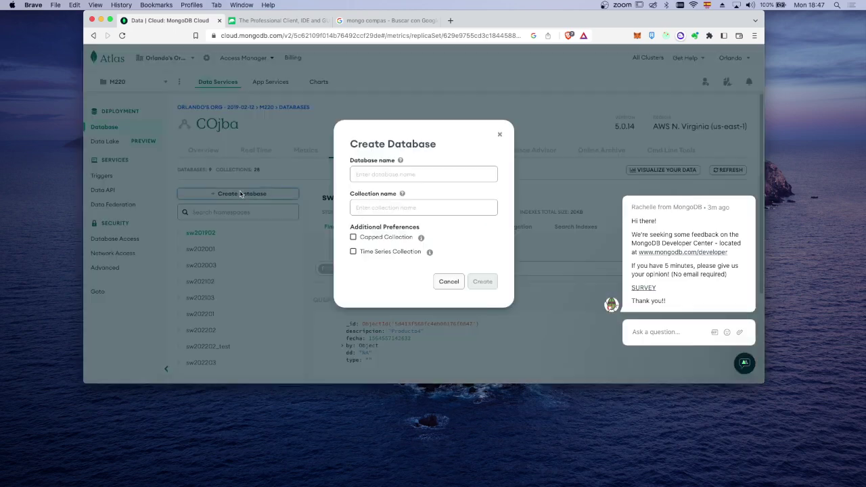
left_click(402, 171)
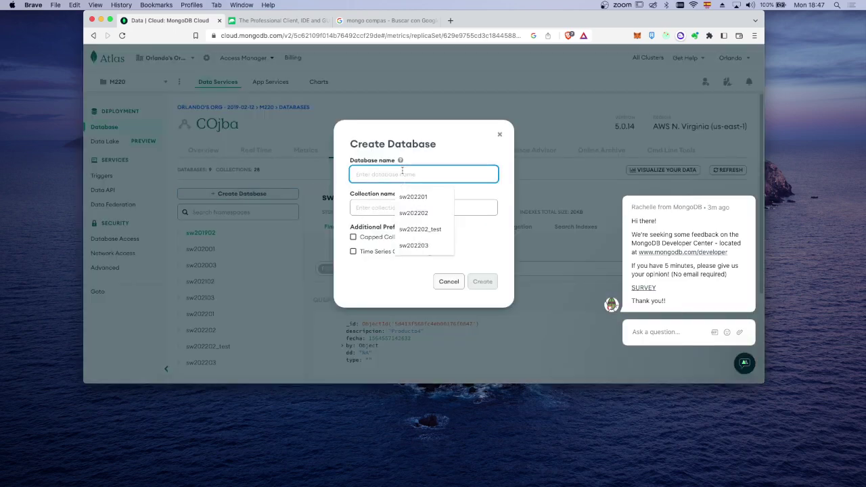
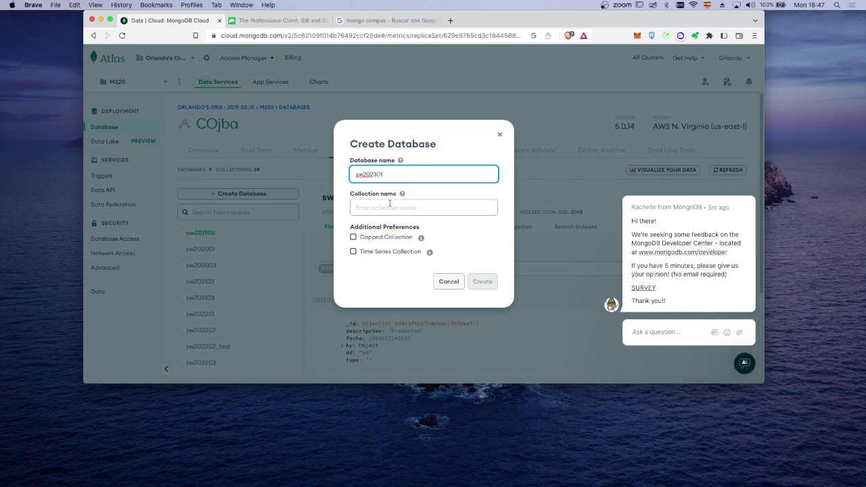
left_click(386, 209)
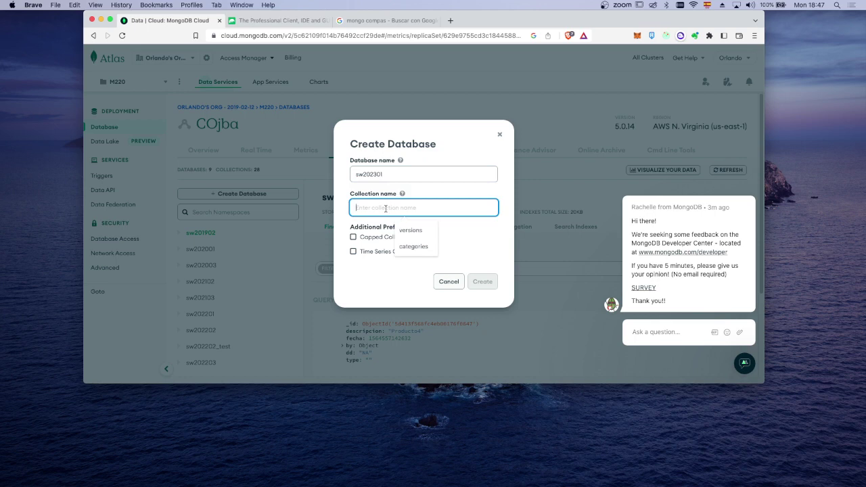
type("versions")
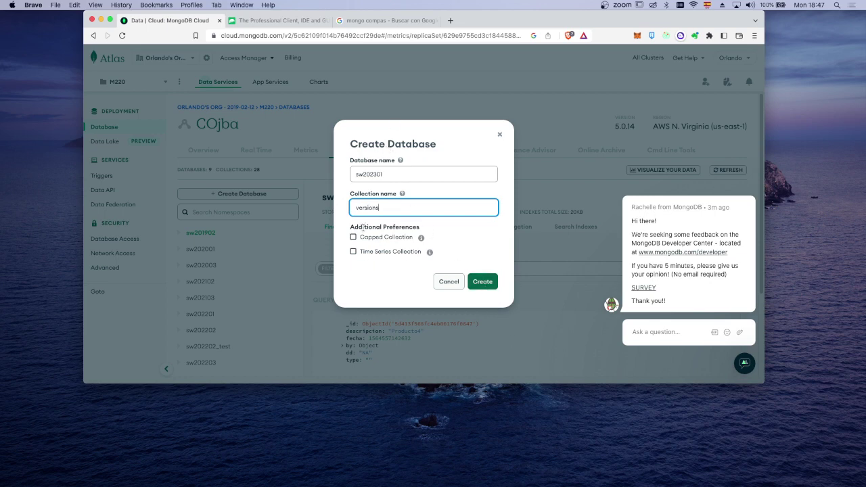
left_click(488, 283)
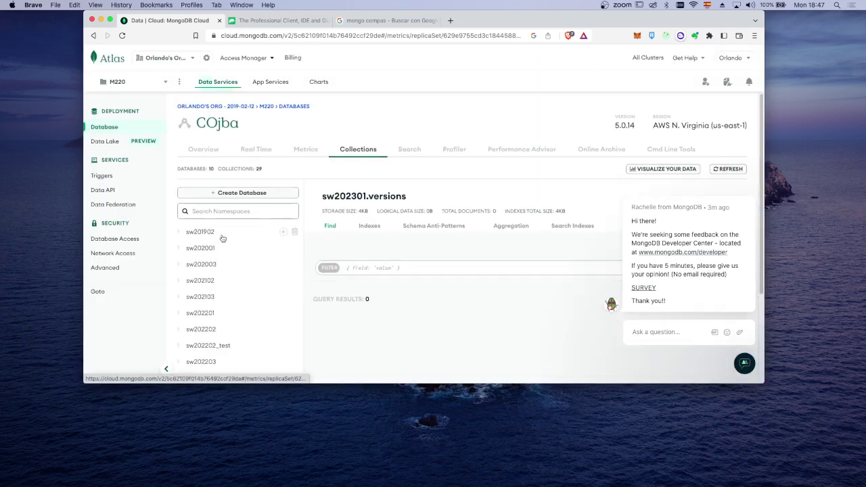
scroll(222, 241, "down", 3)
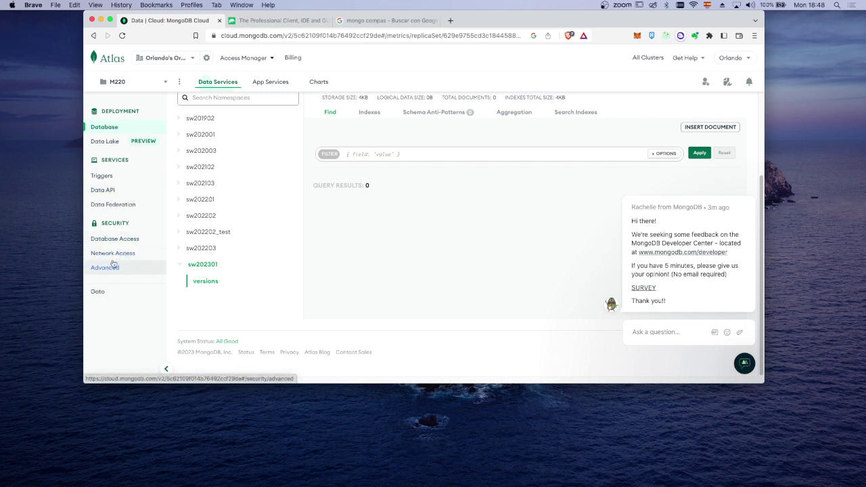
left_click(128, 240)
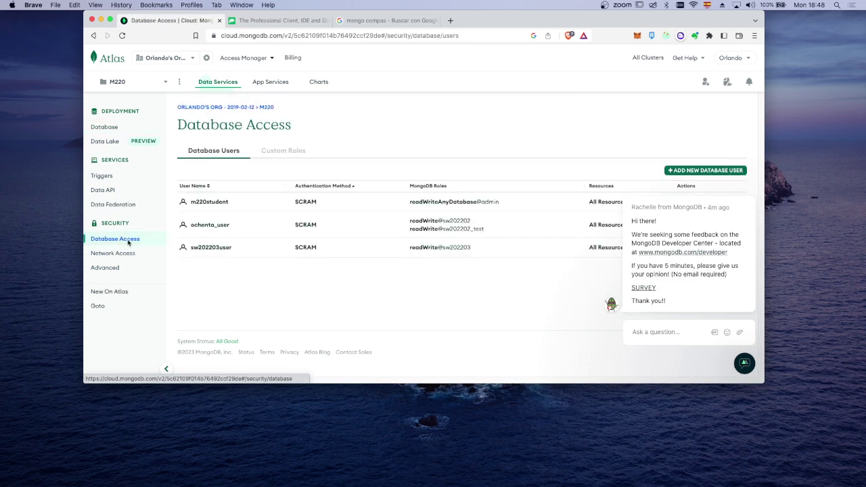
Dismiss the chat popup and bring up the Add New Database User form
mouse_move(754, 247)
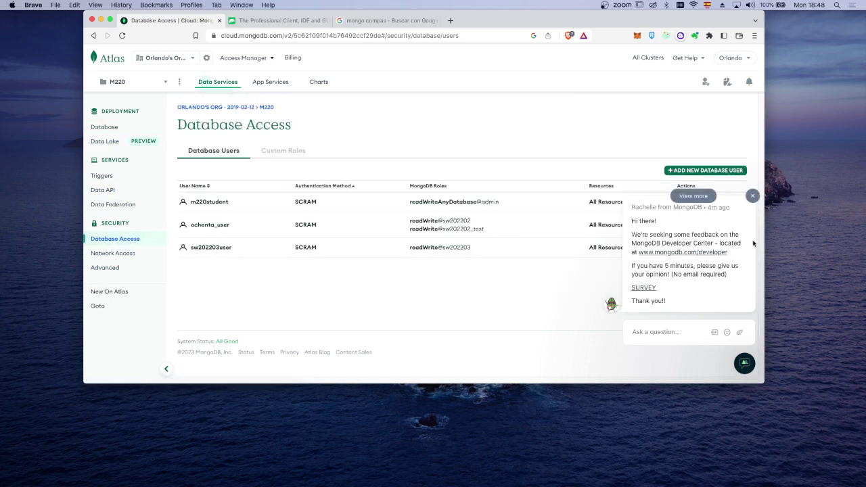
left_click(753, 196)
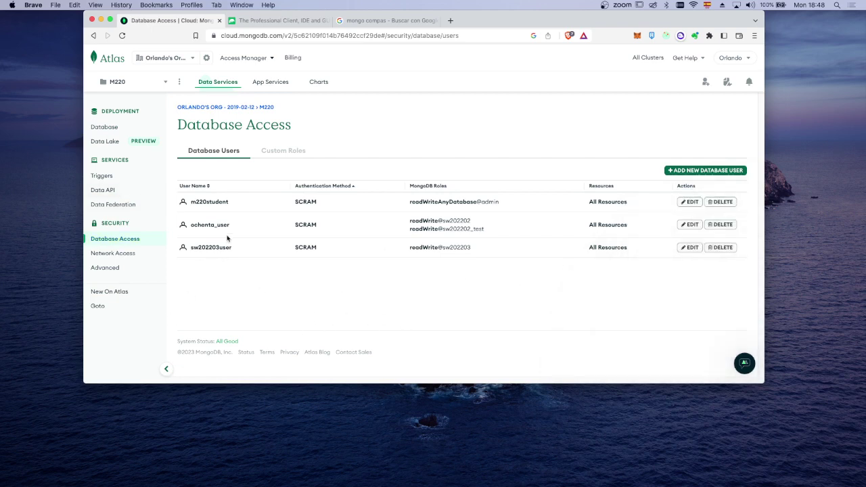
left_click(684, 171)
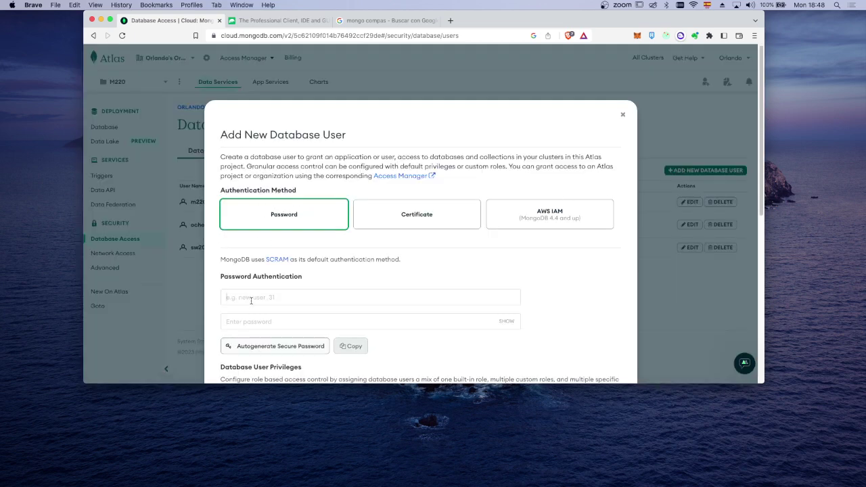
scroll(257, 291, "down", 2)
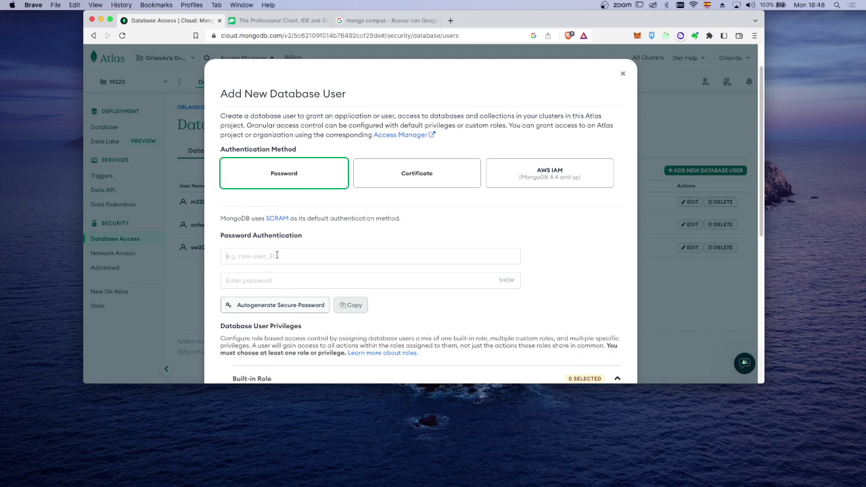
left_click(282, 279)
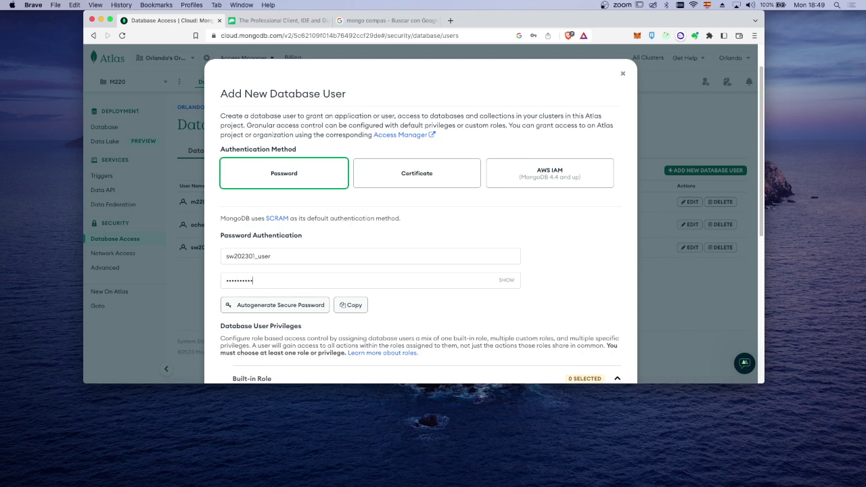
scroll(441, 299, "down", 3)
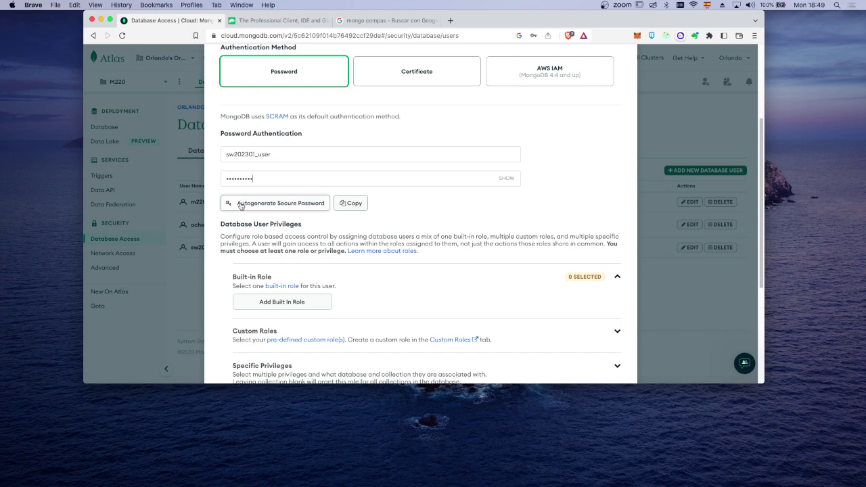
left_click(240, 180)
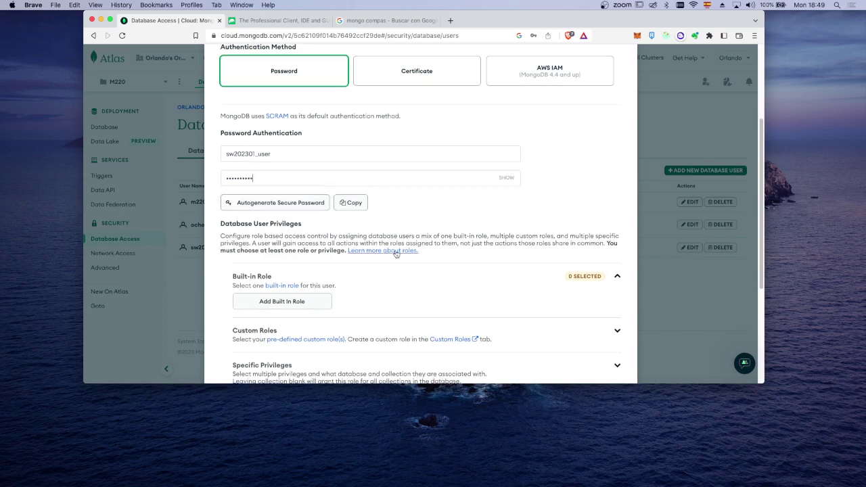
scroll(397, 251, "up", 1)
scroll(397, 249, "down", 2)
scroll(397, 249, "down", 3)
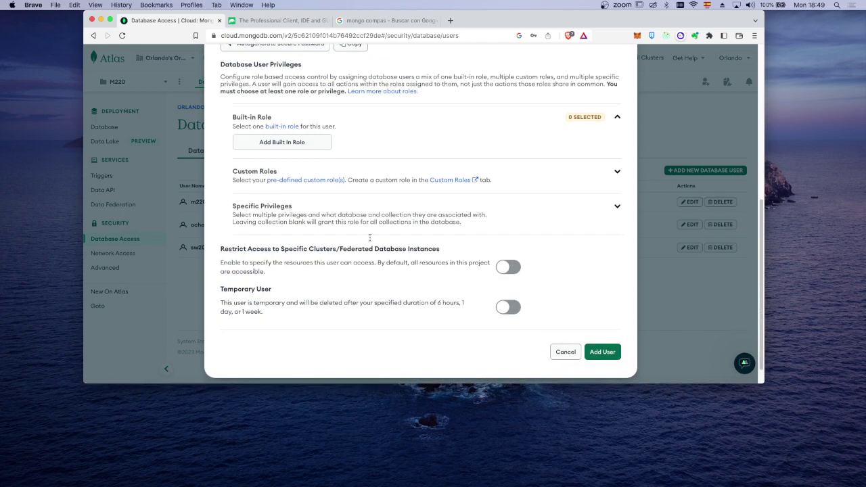
scroll(282, 320, "up", 4)
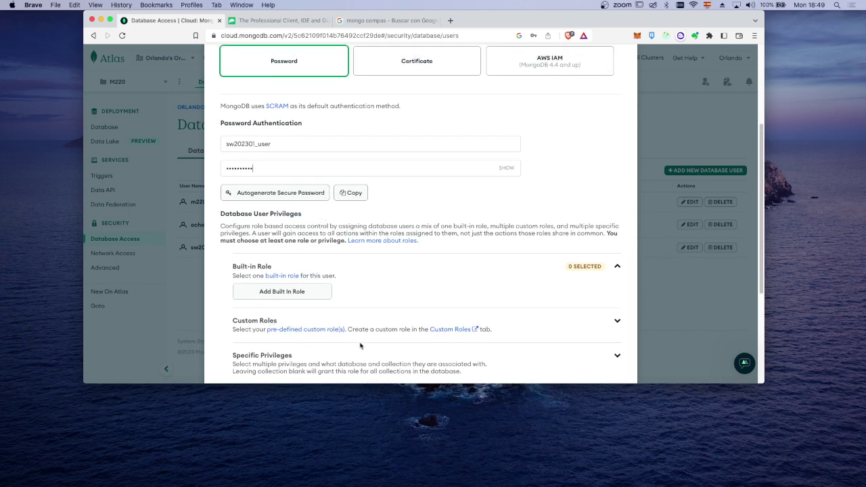
scroll(277, 318, "down", 2)
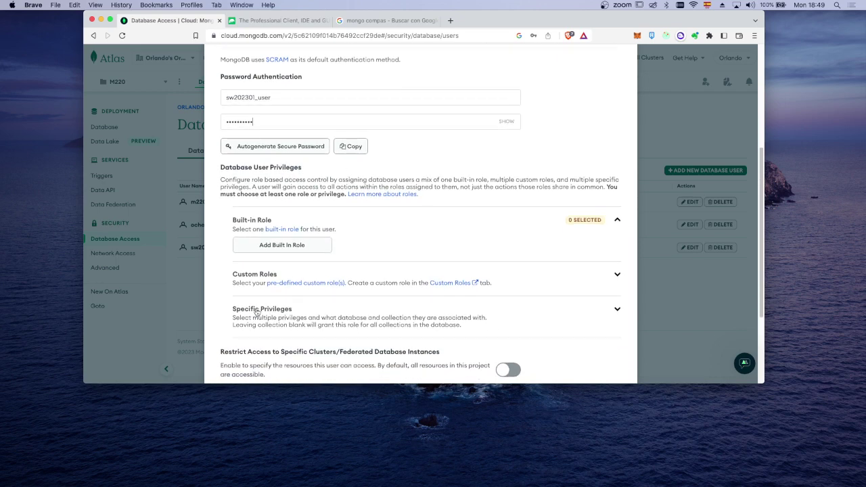
left_click(617, 310)
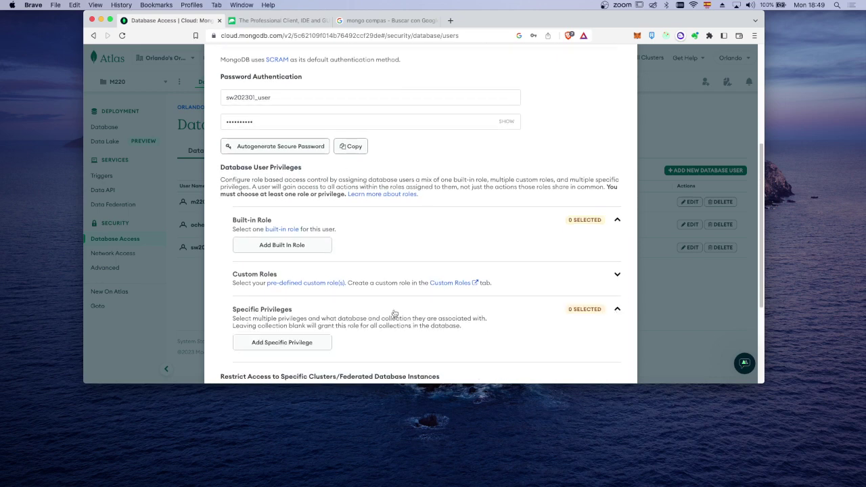
scroll(352, 325, "down", 3)
left_click(279, 234)
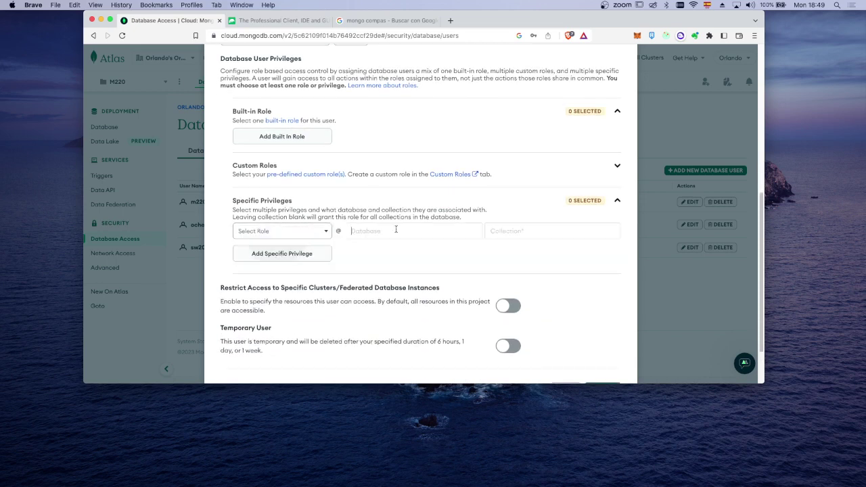
left_click(324, 232)
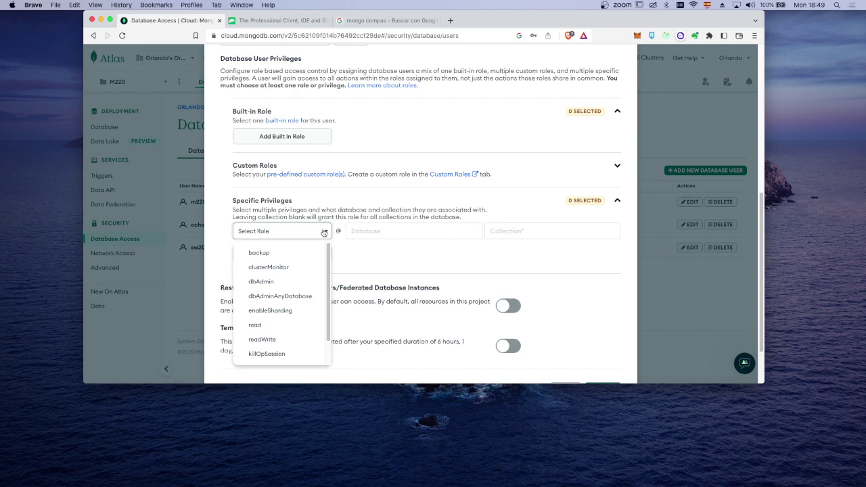
left_click(269, 341)
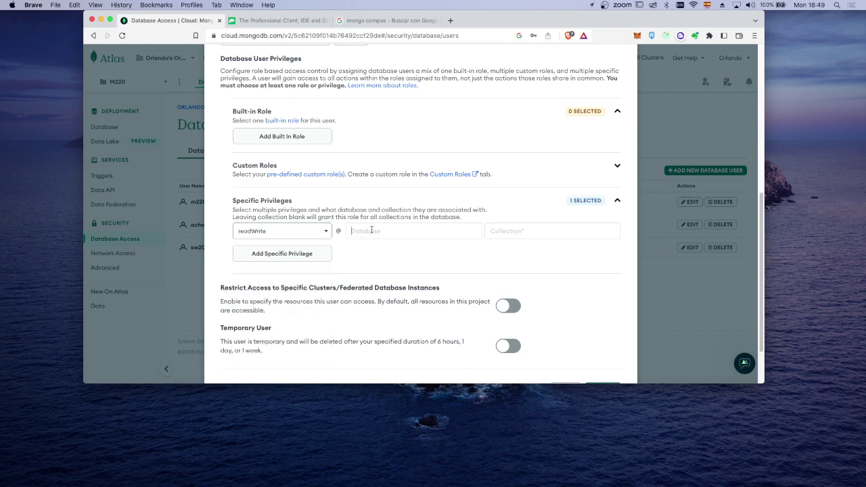
left_click(372, 231)
key("Tab")
scroll(377, 282, "down", 1)
scroll(377, 281, "down", 3)
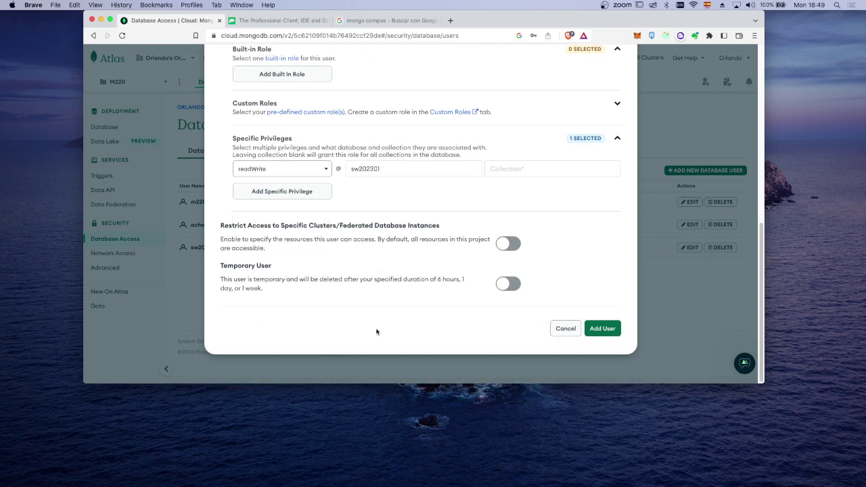
left_click(601, 329)
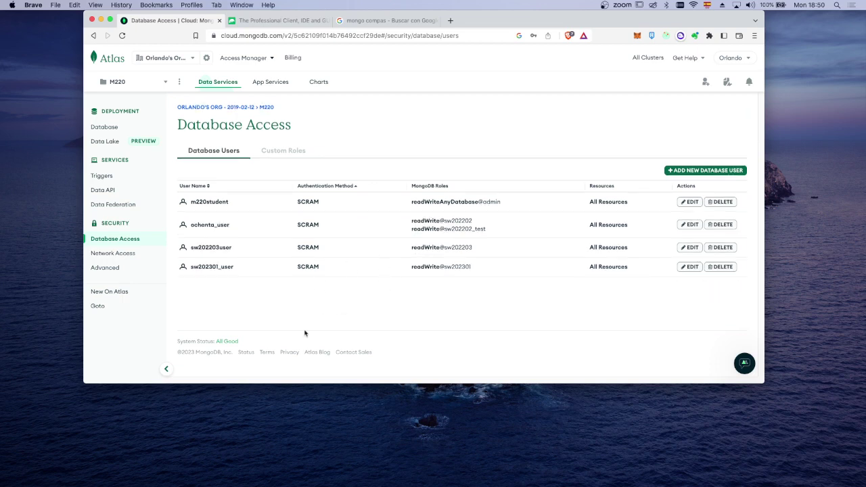
Open Network Access to confirm the IP access list allows 0.0.0.0/0
left_click(127, 254)
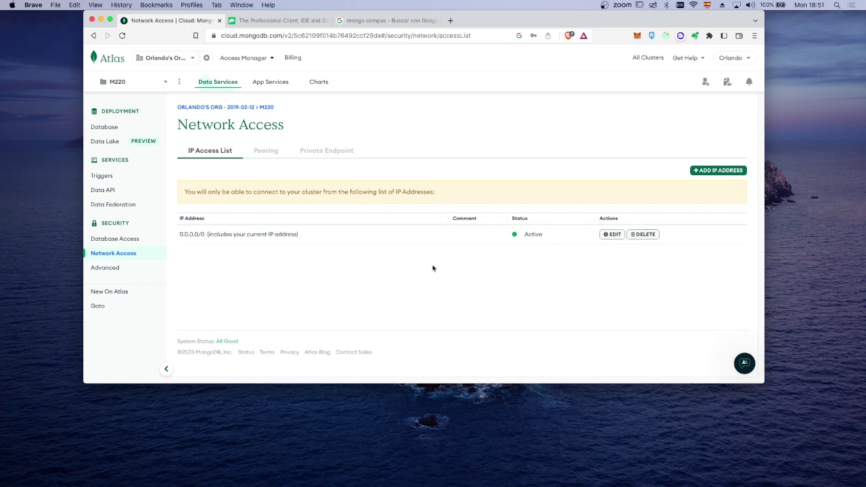
left_click(718, 170)
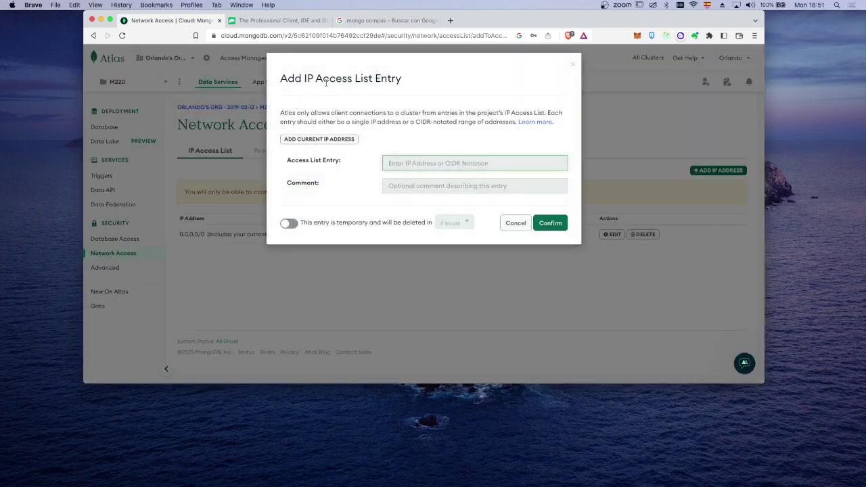
left_click(324, 142)
left_click(471, 161)
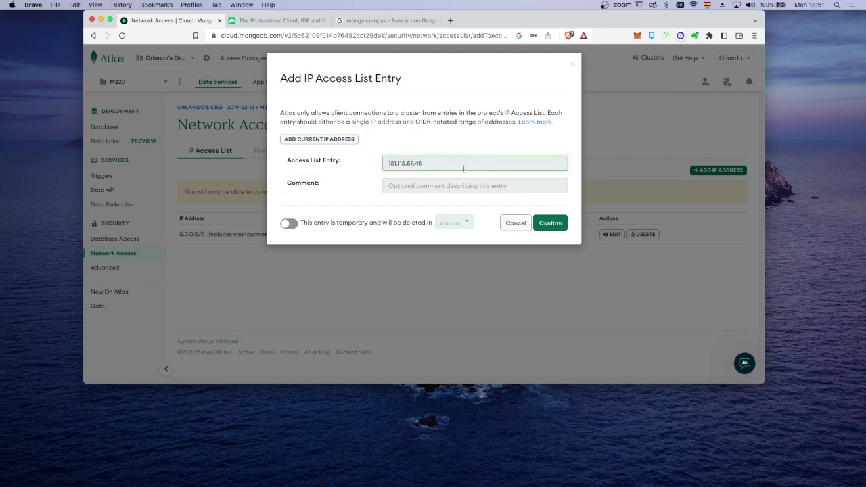
left_click_drag(464, 167, 333, 177)
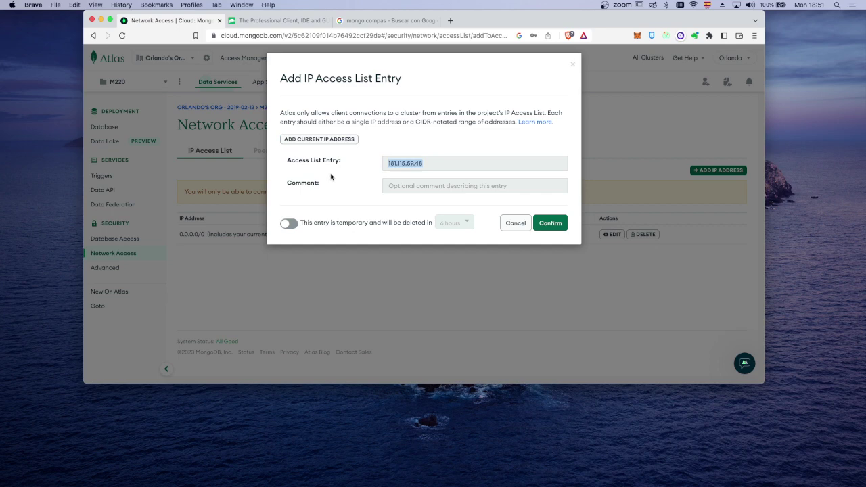
left_click(433, 151)
left_click(432, 163)
key("BackSpace")
key("BackSpace")
key("BackSpace")
key("BackSpace")
key("BackSpace")
key("BackSpace")
key("BackSpace")
key("BackSpace")
key("BackSpace")
key("BackSpace")
key("BackSpace")
key("BackSpace")
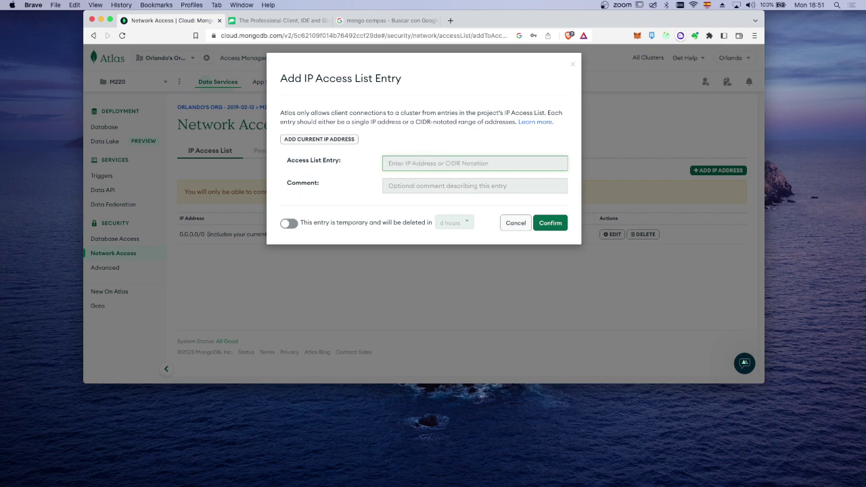
type("0.0.0")
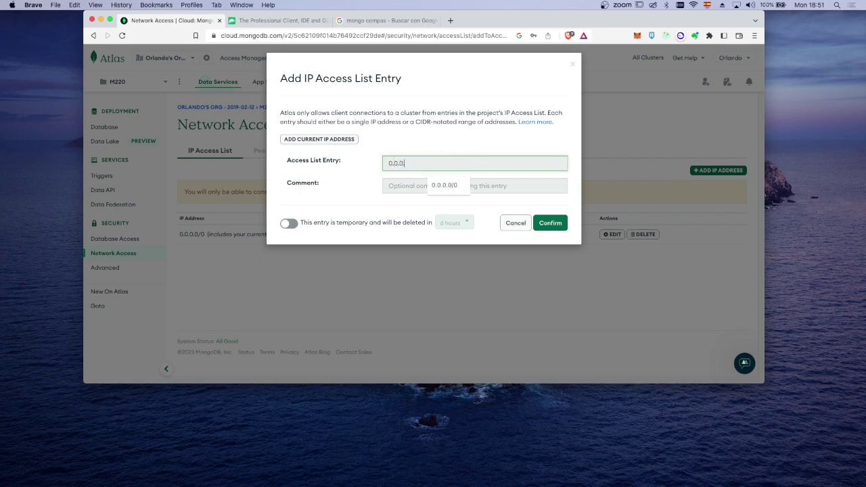
type(".0/0")
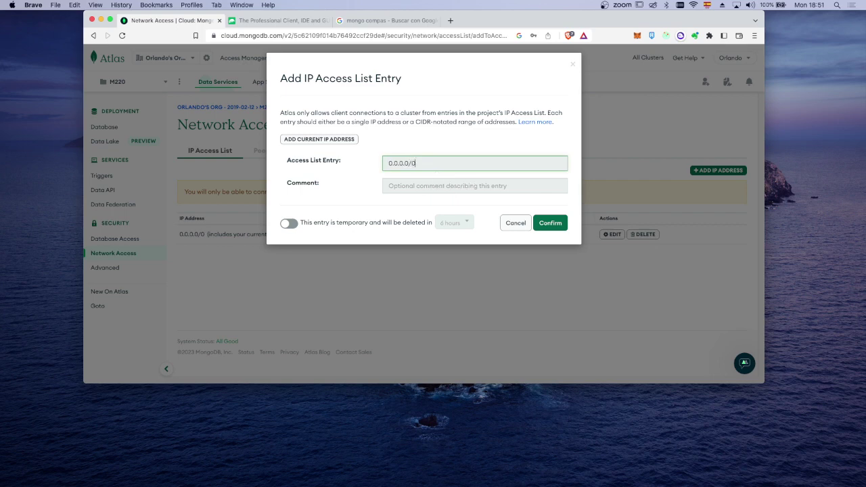
left_click(434, 194)
left_click(433, 188)
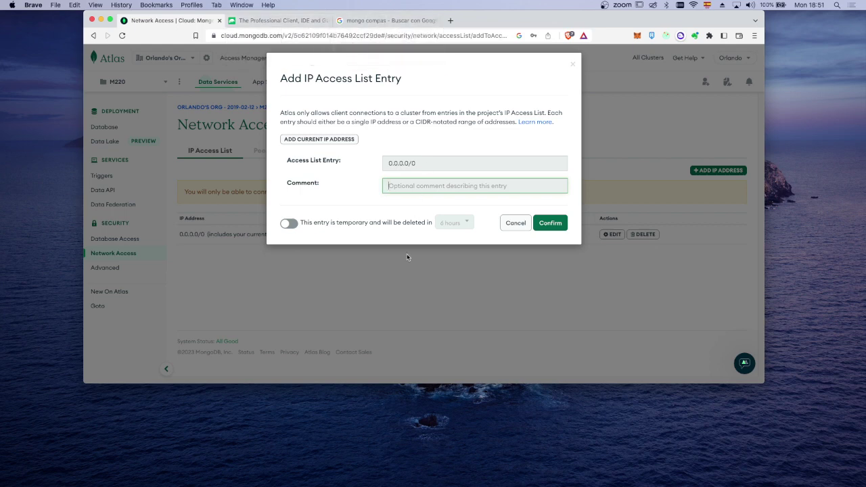
left_click(516, 227)
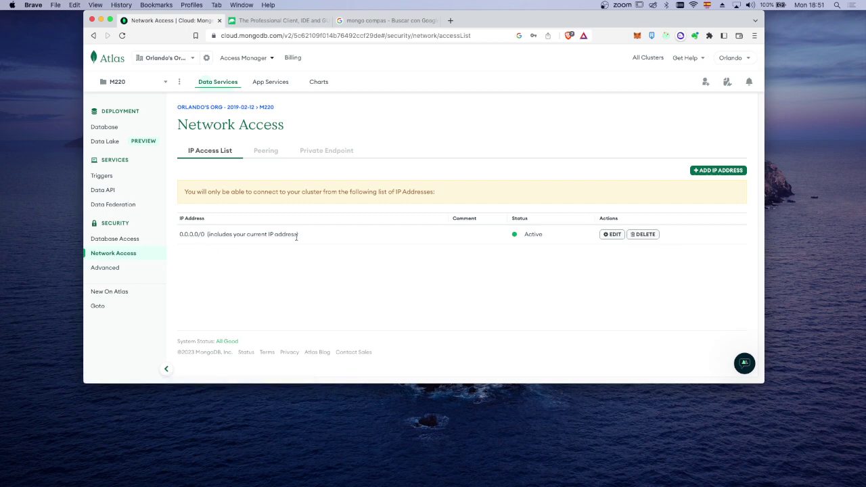
Return to the Atlas Database Deployments overview
left_click(105, 127)
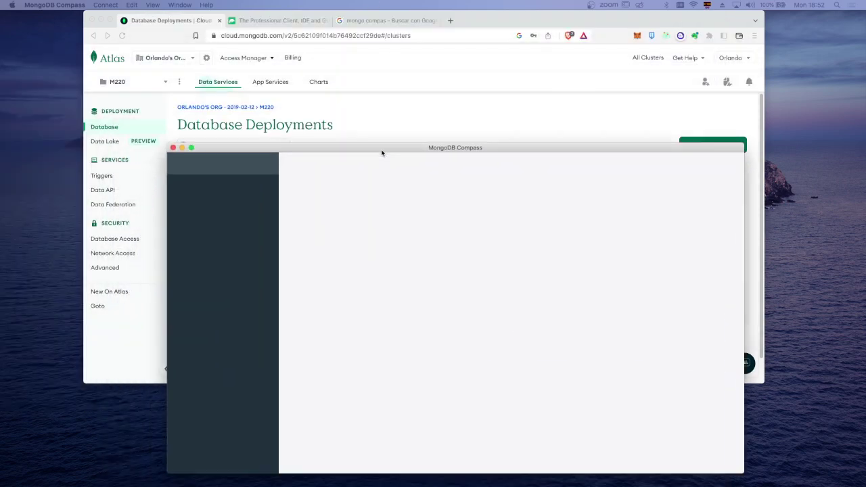
Move the Compass window to the top right and bring the Atlas page back in front
left_click_drag(382, 153, 489, 33)
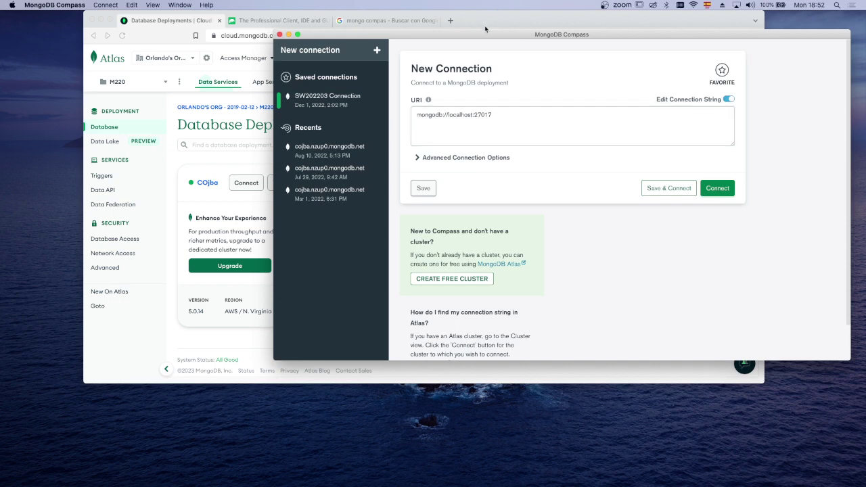
left_click(525, 19)
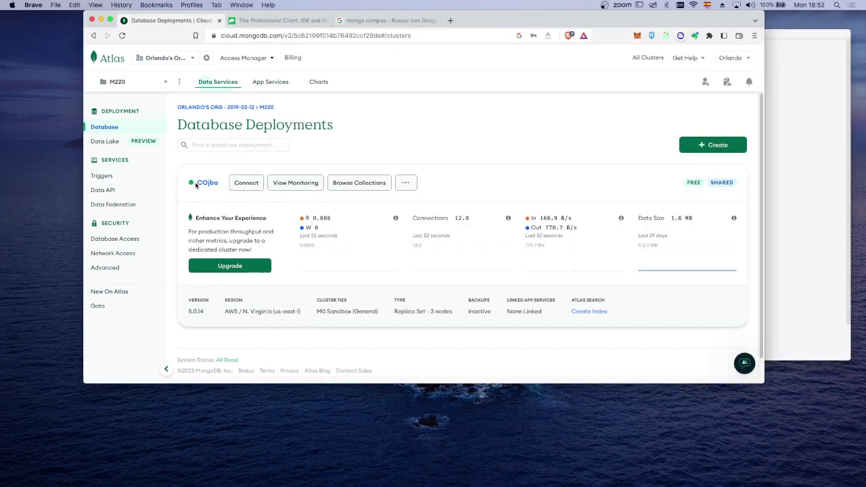
Copy COjba's Compass 1.12-or-later connection string and select Compass's existing localhost URI
left_click(250, 184)
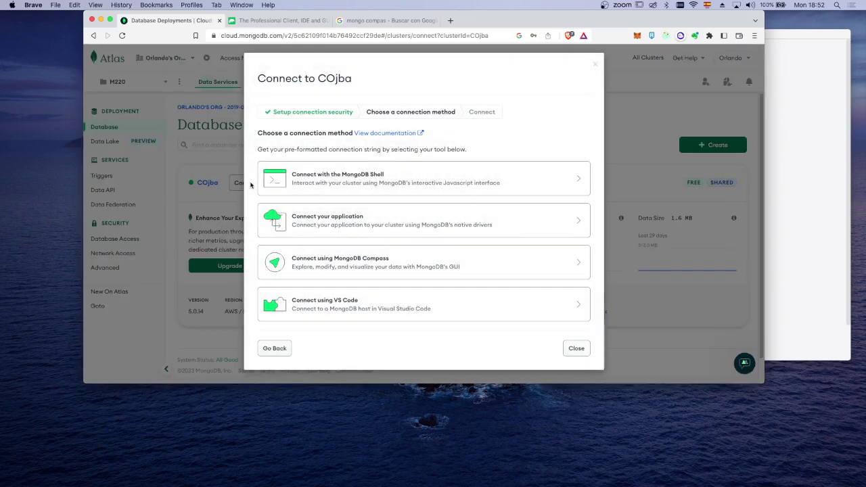
left_click(374, 260)
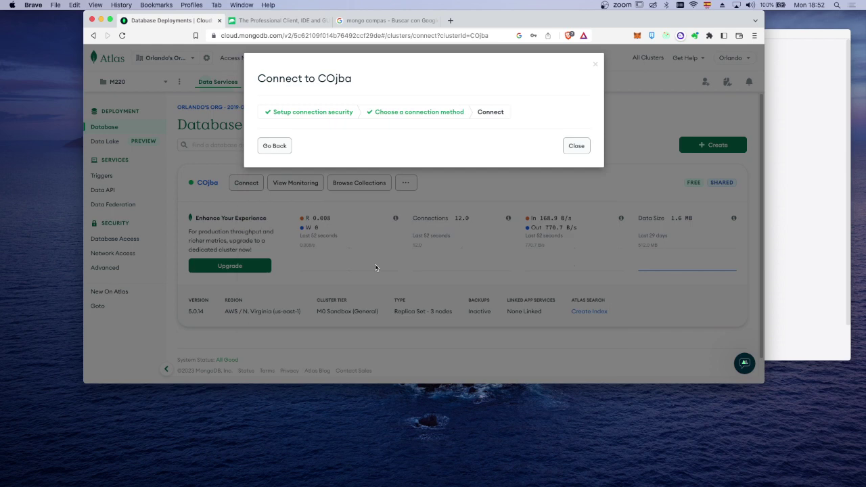
left_click(329, 188)
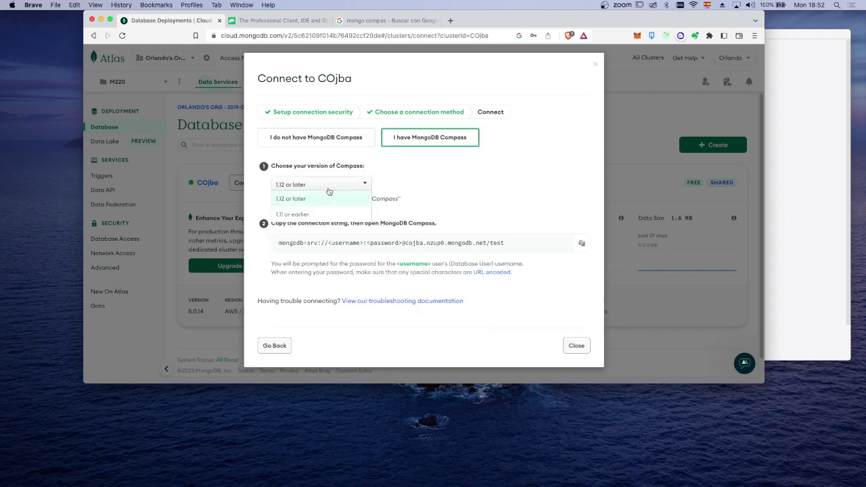
left_click(329, 192)
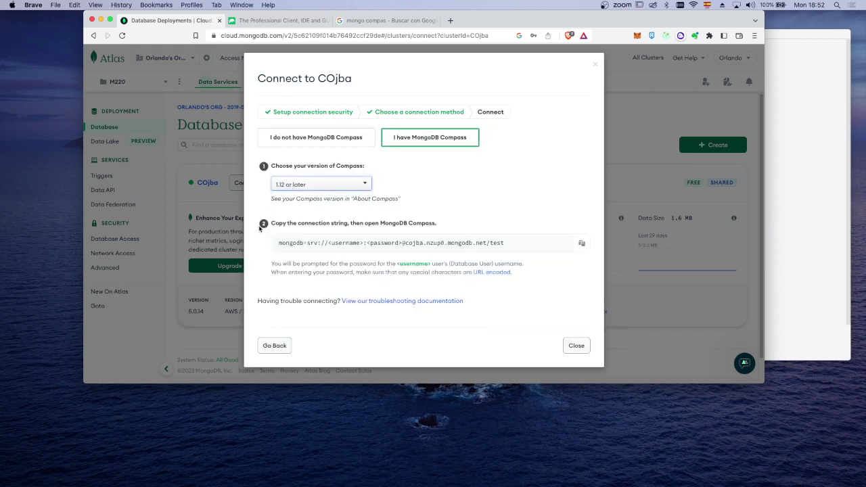
left_click(581, 244)
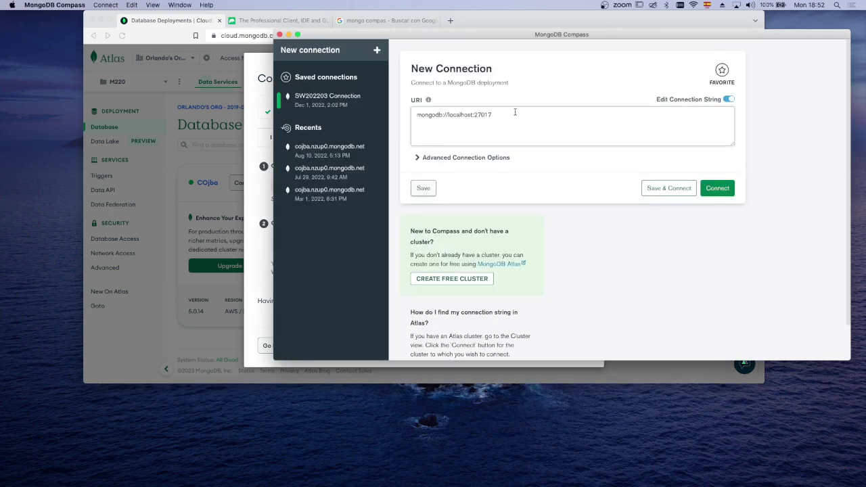
left_click(537, 115)
left_click_drag(537, 115, 391, 115)
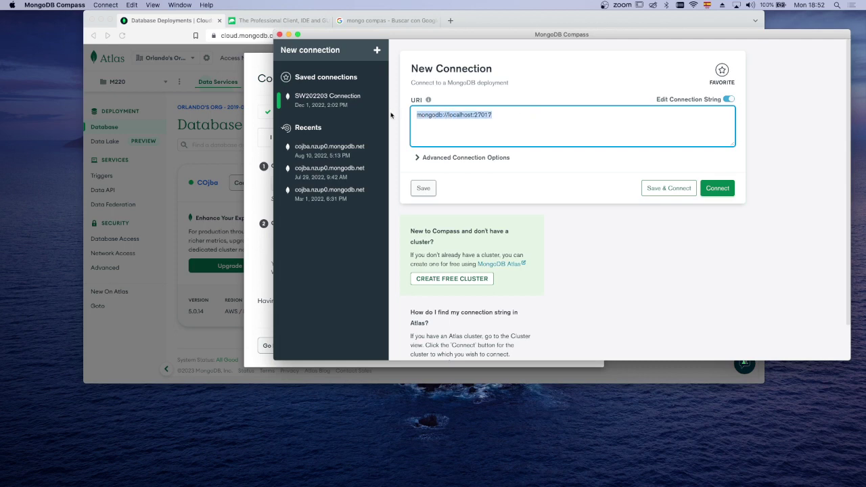
key("super+v")
left_click(495, 115)
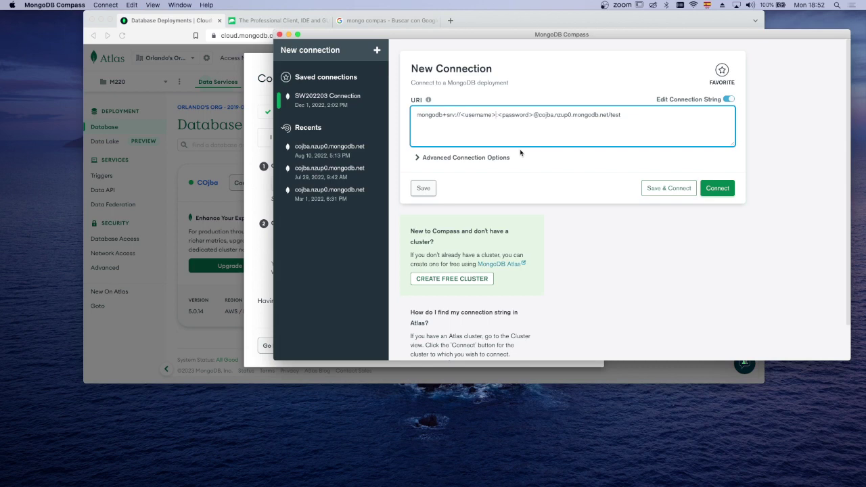
key("BackSpace")
key("BackSpace")
key("BackSpace")
key("BackSpace")
key("BackSpace")
key("BackSpace")
key("BackSpace")
key("BackSpace")
key("BackSpace")
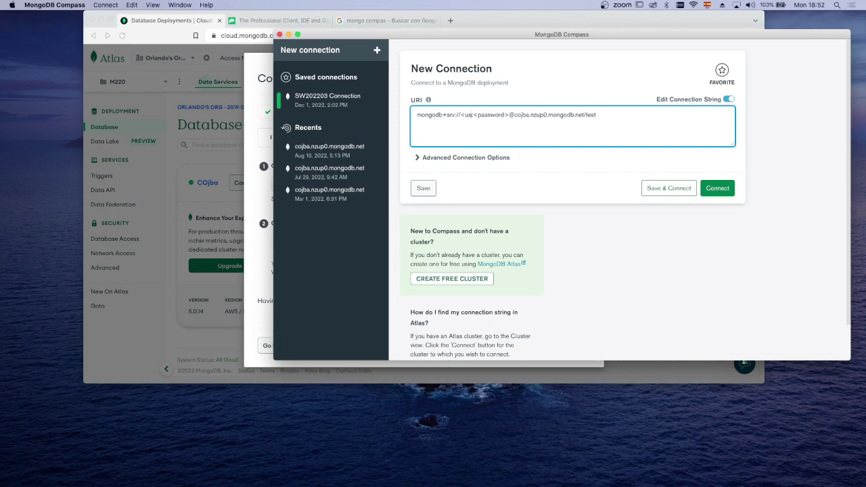
key("BackSpace")
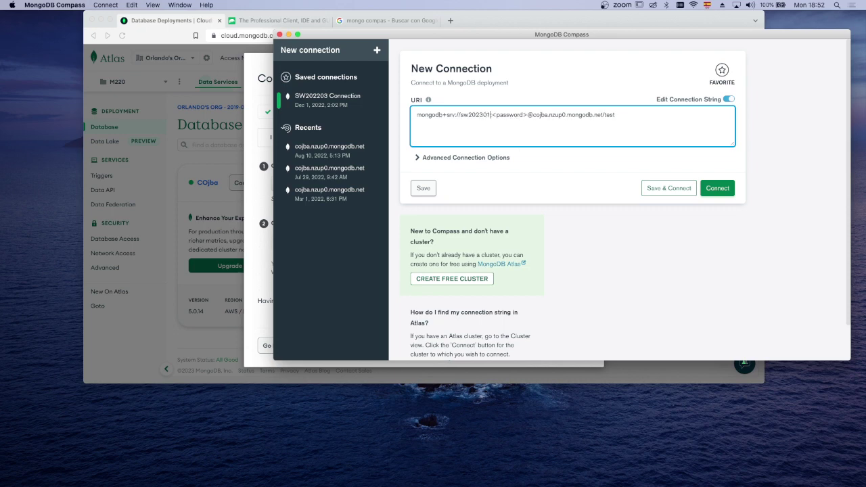
type("_user")
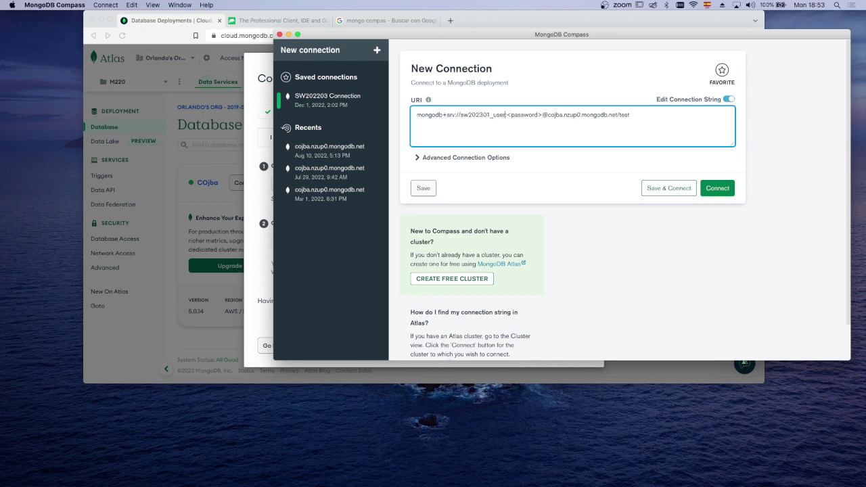
Replace the <password> placeholder with the user's password and choose Save & Connect
key("Right")
key("shift+Right")
key("shift+Right")
key("shift+Right")
key("shift+Right")
key("shift+Right")
key("shift+Right")
key("shift+Right")
key("shift+Right")
key("shift+Right")
key("shift+Right")
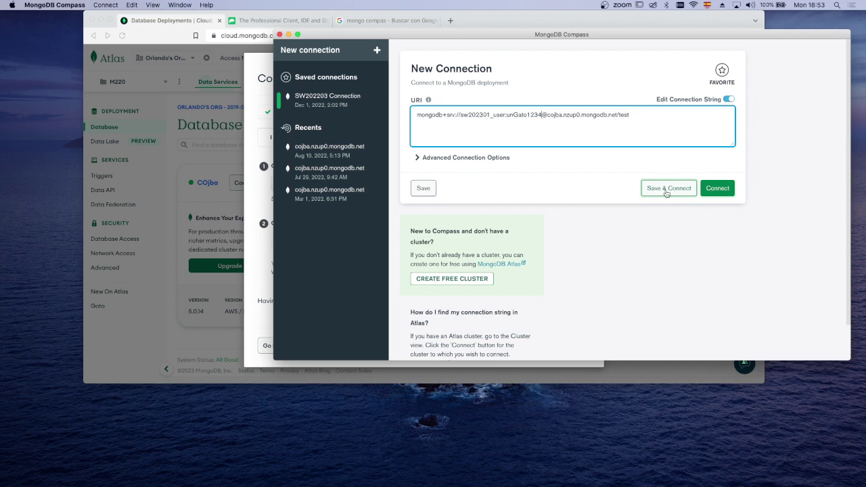
left_click(667, 189)
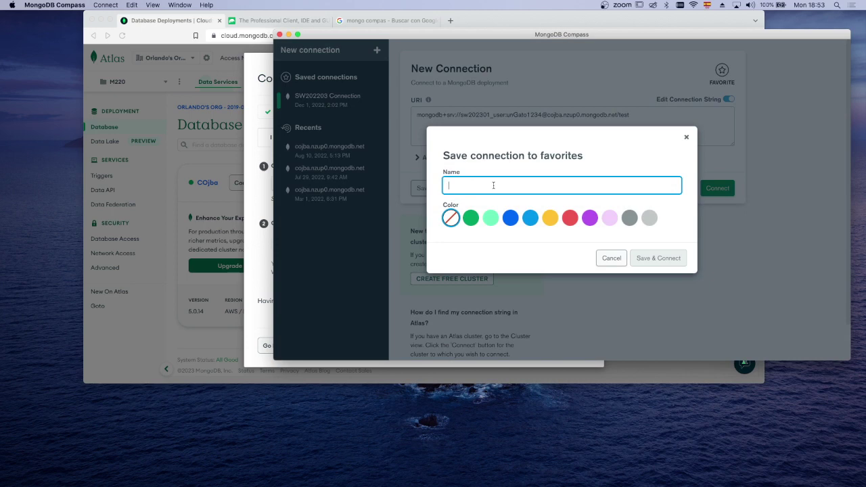
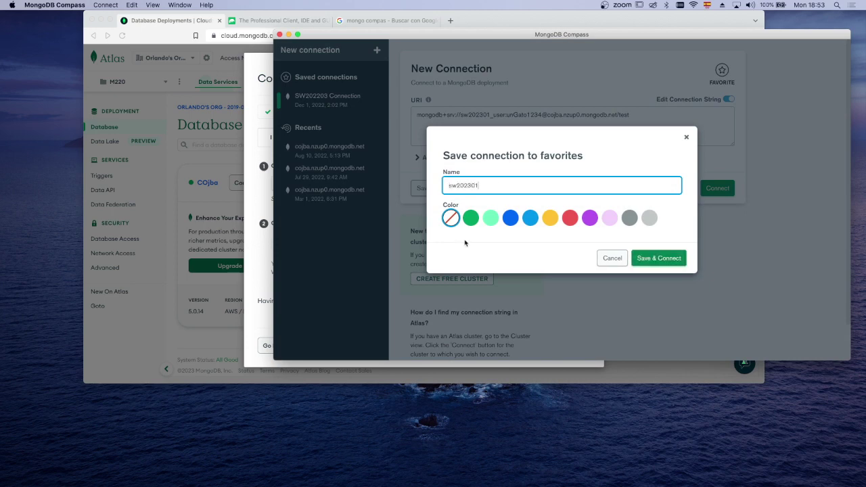
left_click(471, 217)
left_click(658, 258)
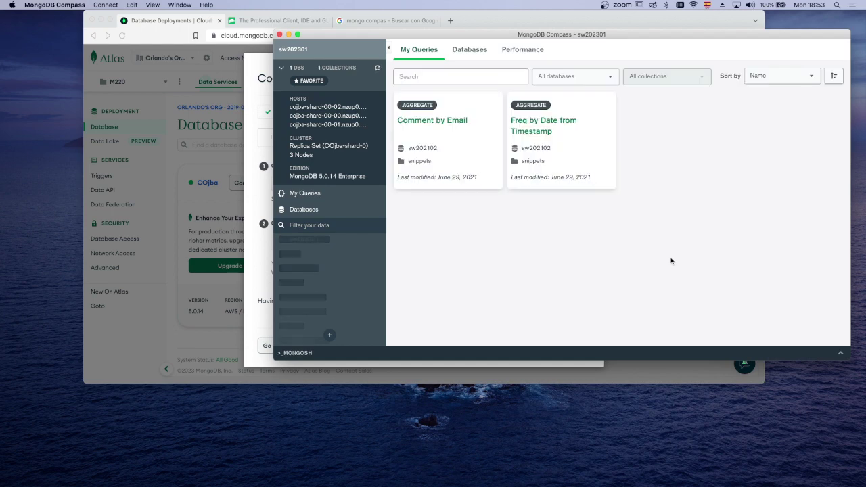
left_click(473, 52)
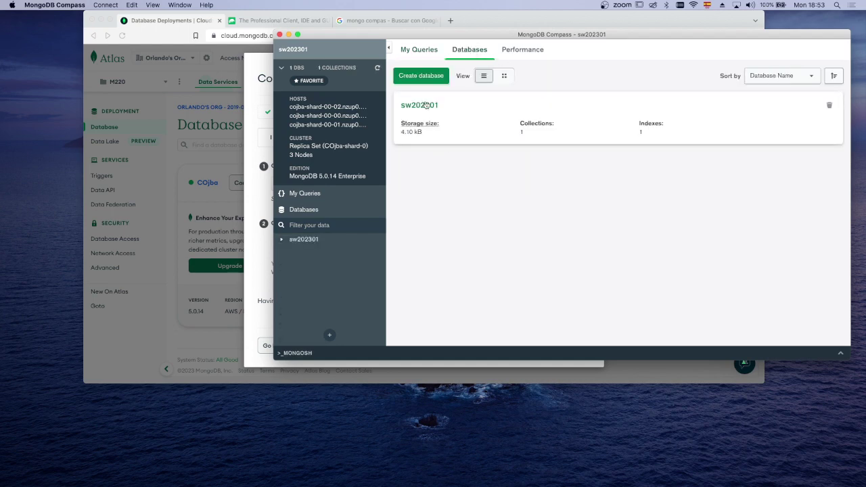